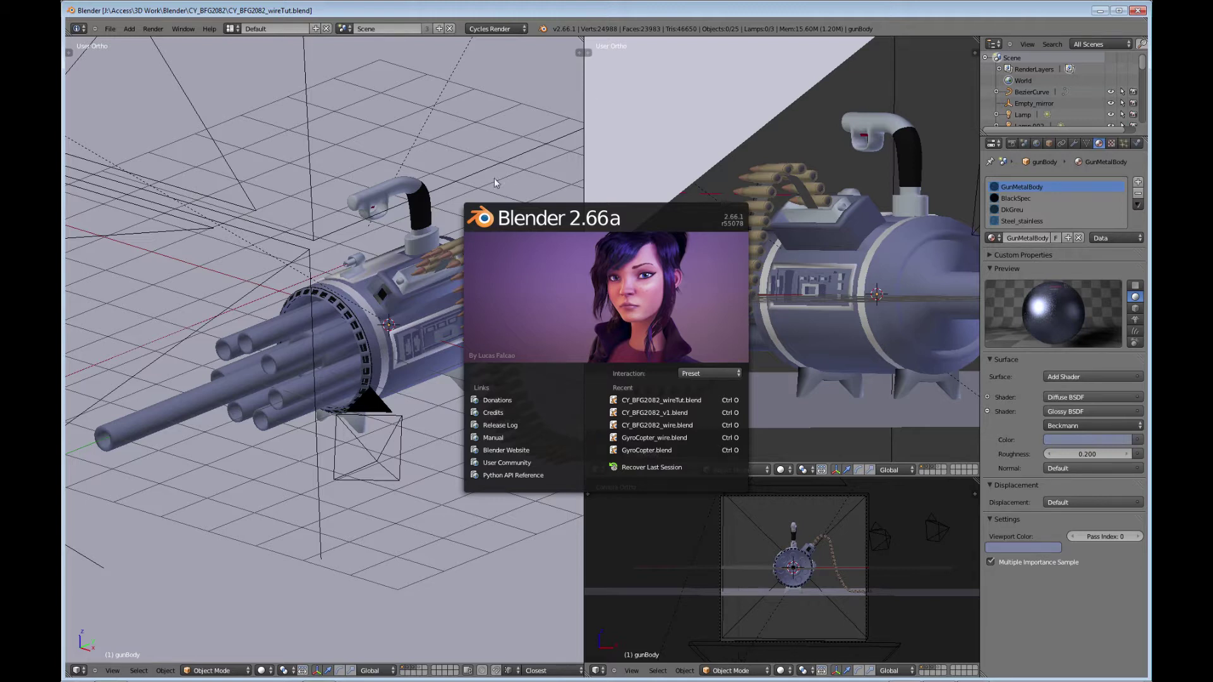
# - Dismiss the welcome splash, then orbit and zoom around the gun in the User Ortho viewport
pyautogui.click(441, 295)
pyautogui.moveTo(265, 377)
pyautogui.mouseDown(button='middle')
pyautogui.moveTo(272, 388)
pyautogui.moveTo(271, 375)
pyautogui.mouseUp(button='middle')
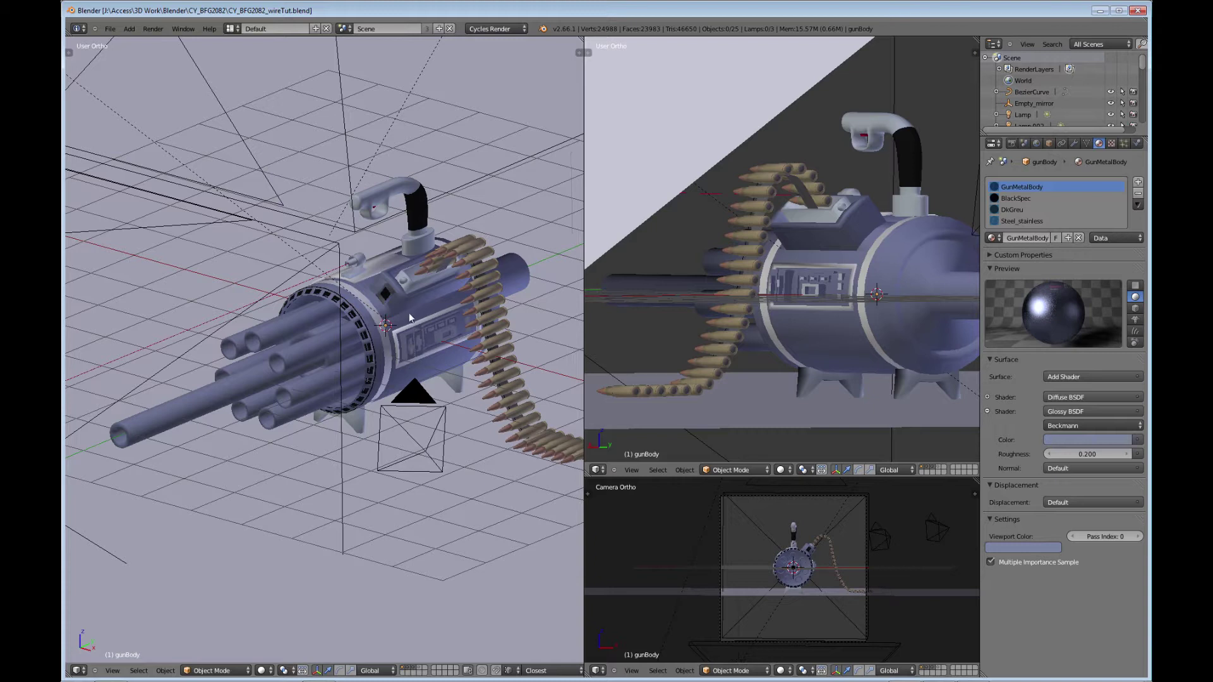
pyautogui.moveTo(414, 326)
pyautogui.mouseDown(button='middle')
pyautogui.moveTo(415, 352)
pyautogui.moveTo(413, 331)
pyautogui.mouseUp(button='middle')
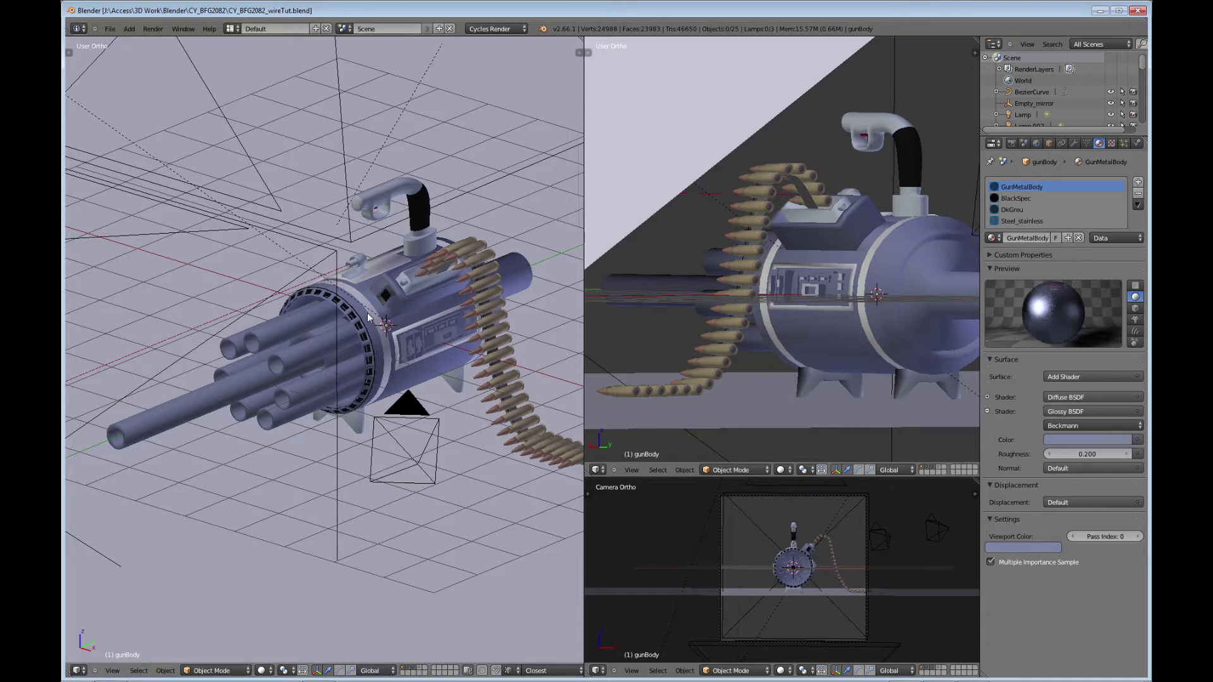
pyautogui.moveTo(363, 352)
pyautogui.mouseDown(button='middle')
pyautogui.moveTo(385, 345)
pyautogui.moveTo(390, 358)
pyautogui.moveTo(382, 343)
pyautogui.moveTo(348, 344)
pyautogui.moveTo(399, 329)
pyautogui.moveTo(375, 356)
pyautogui.mouseUp(button='middle')
pyautogui.scroll(2, 386, 354)
pyautogui.scroll(-4, 385, 354)
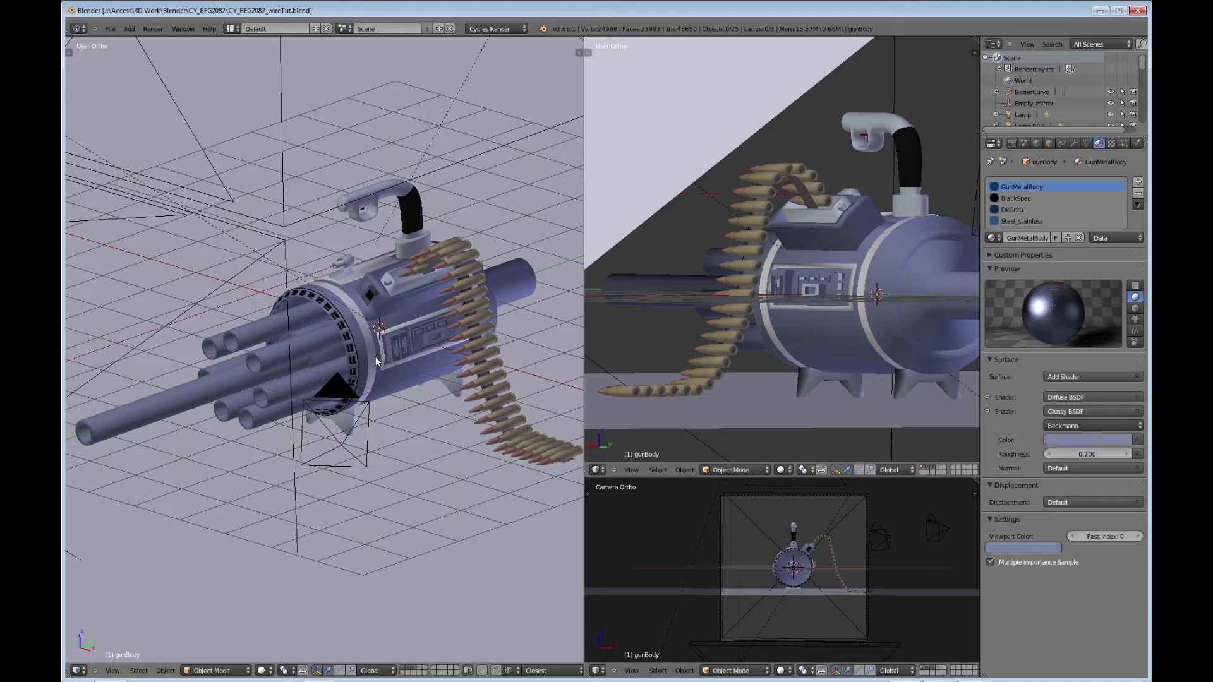
pyautogui.scroll(1, 392, 354)
pyautogui.scroll(-2, 393, 354)
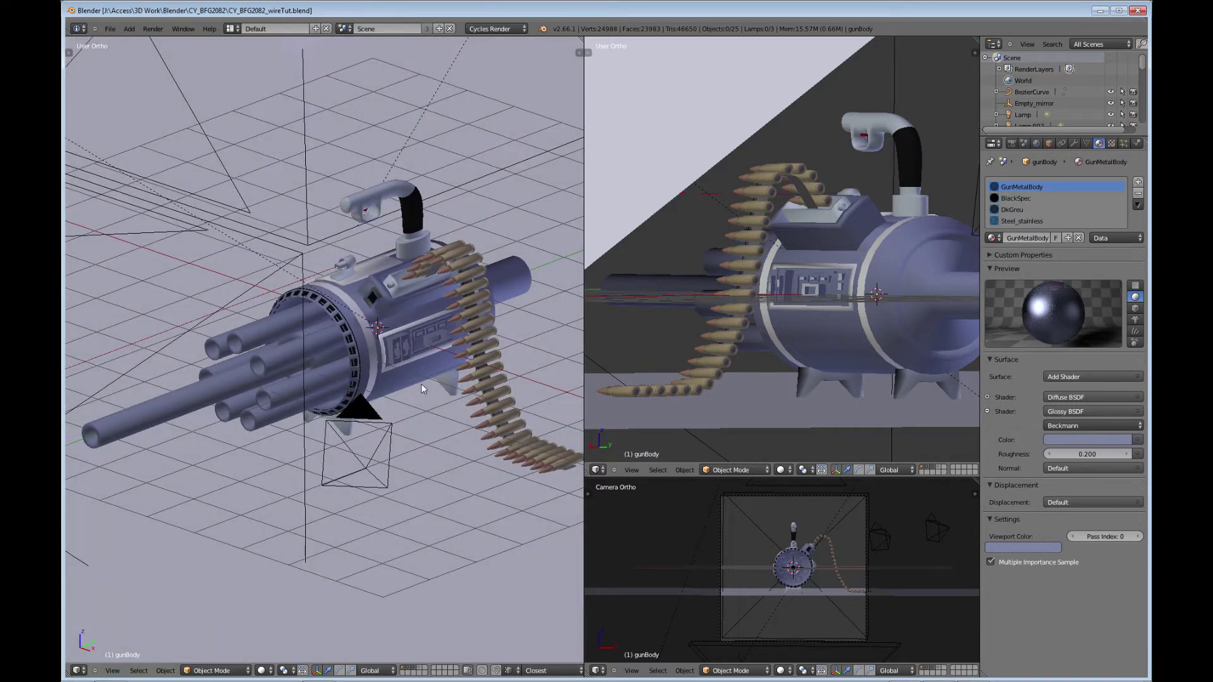
# - Switch the right-hand viewport's editor type to the Outliner
pyautogui.click(603, 472)
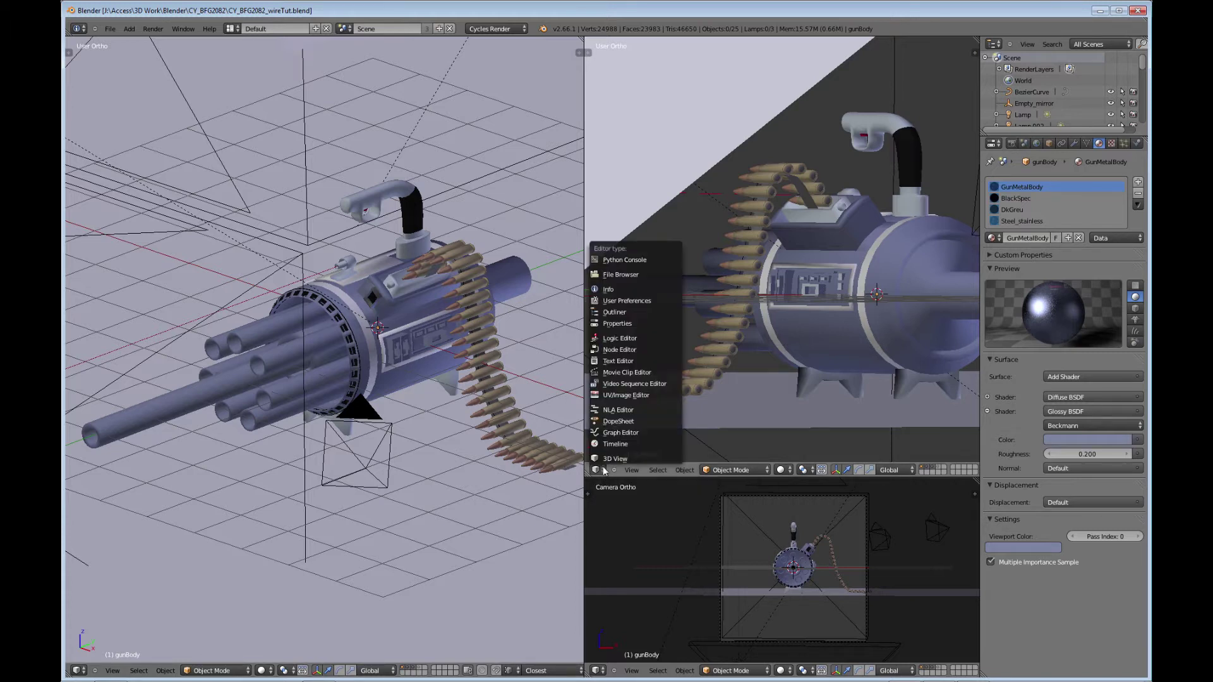
pyautogui.click(616, 312)
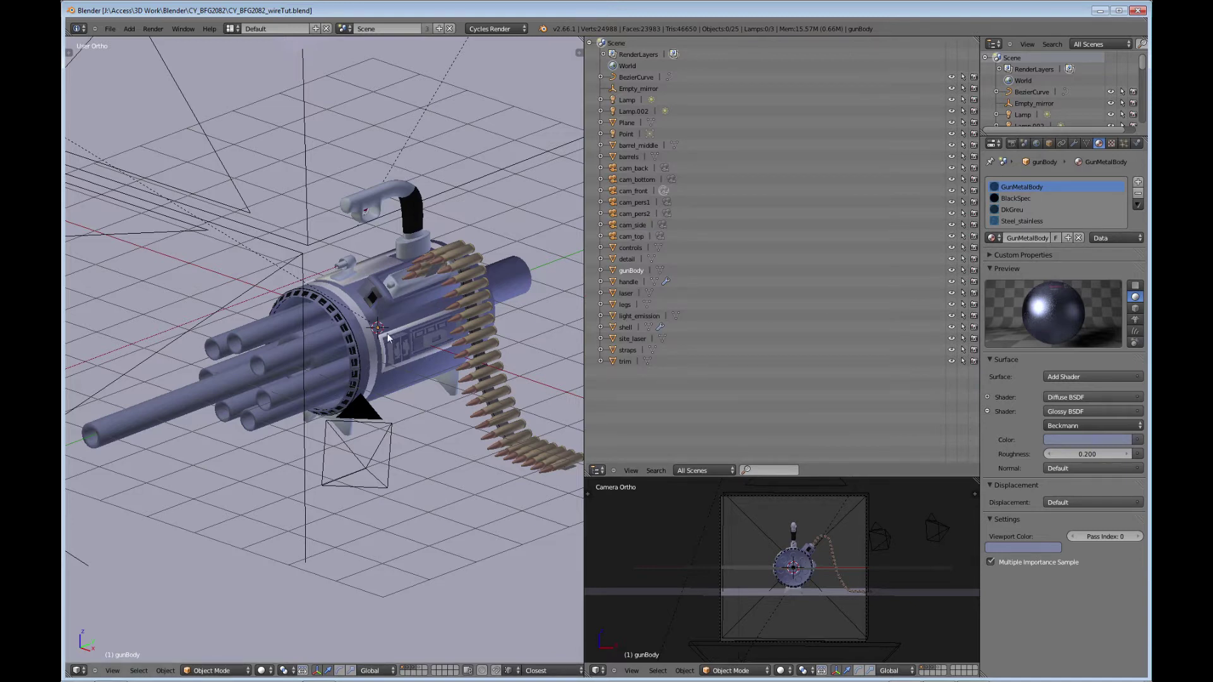
# - Select controls, then add barrels, controls, detail, gunBody and handle in the Outliner
pyautogui.rightClick(473, 328)
pyautogui.rightClick(400, 352)
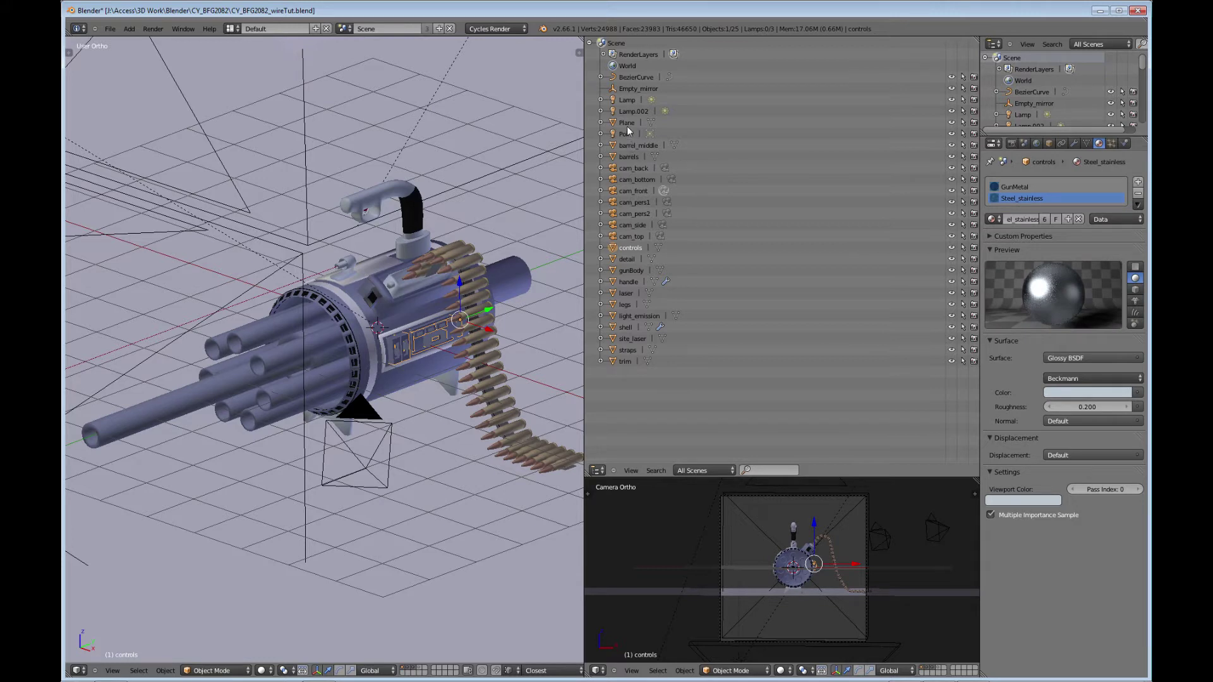
pyautogui.click(629, 155)
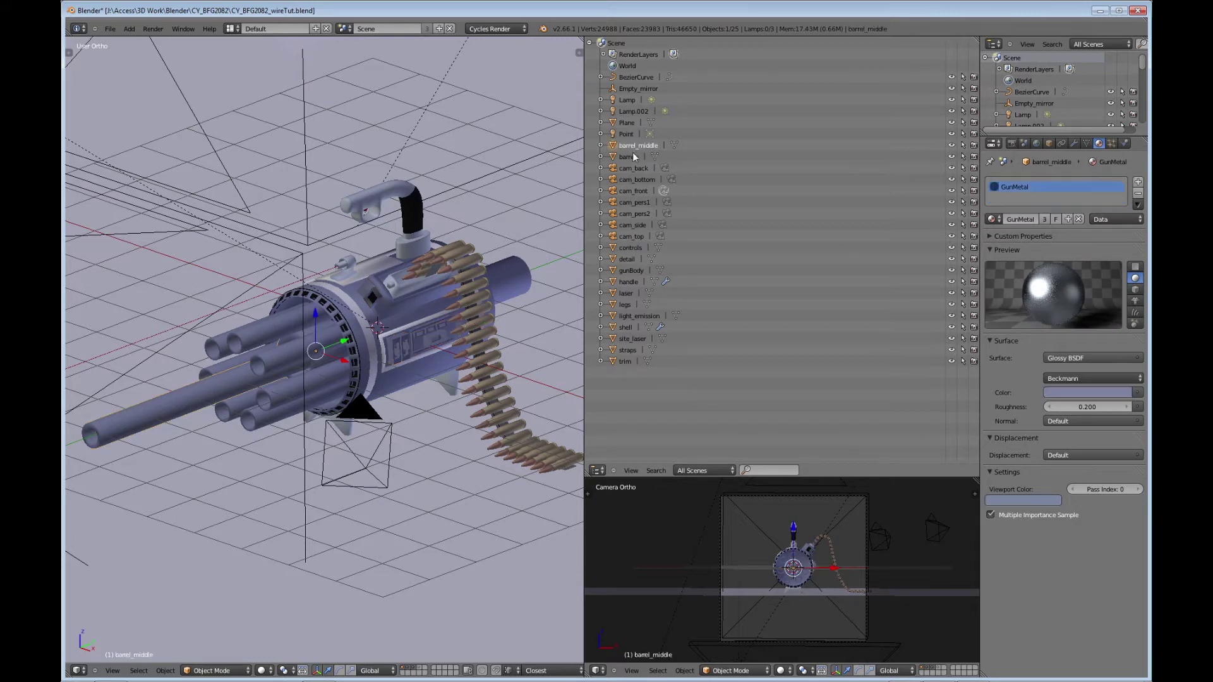
pyautogui.click(629, 248)
pyautogui.click(628, 259)
pyautogui.click(628, 270)
pyautogui.click(627, 281)
# - Add laser, legs, light_emission, shell, site_laser, straps and trim, making trim active
pyautogui.click(625, 293)
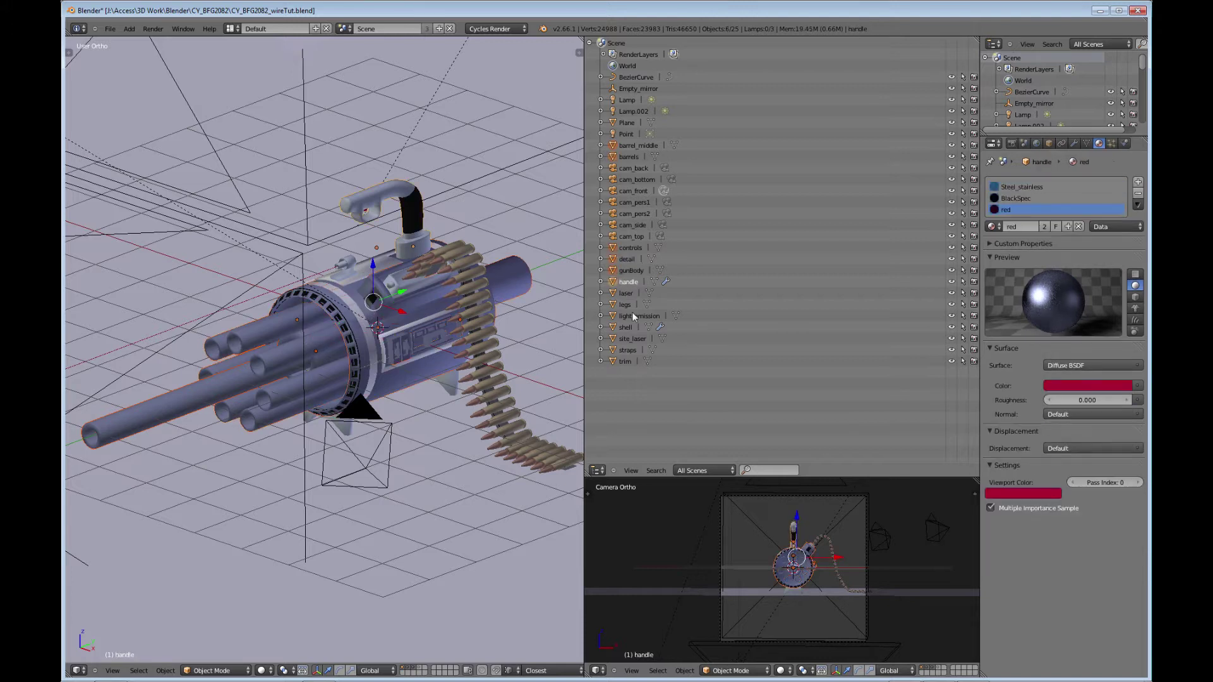
pyautogui.keyDown('ctrl'); pyautogui.click(627, 304); pyautogui.keyUp('ctrl')
pyautogui.keyDown('ctrl'); pyautogui.click(629, 316); pyautogui.keyUp('ctrl')
pyautogui.keyDown('ctrl'); pyautogui.click(627, 328); pyautogui.keyUp('ctrl')
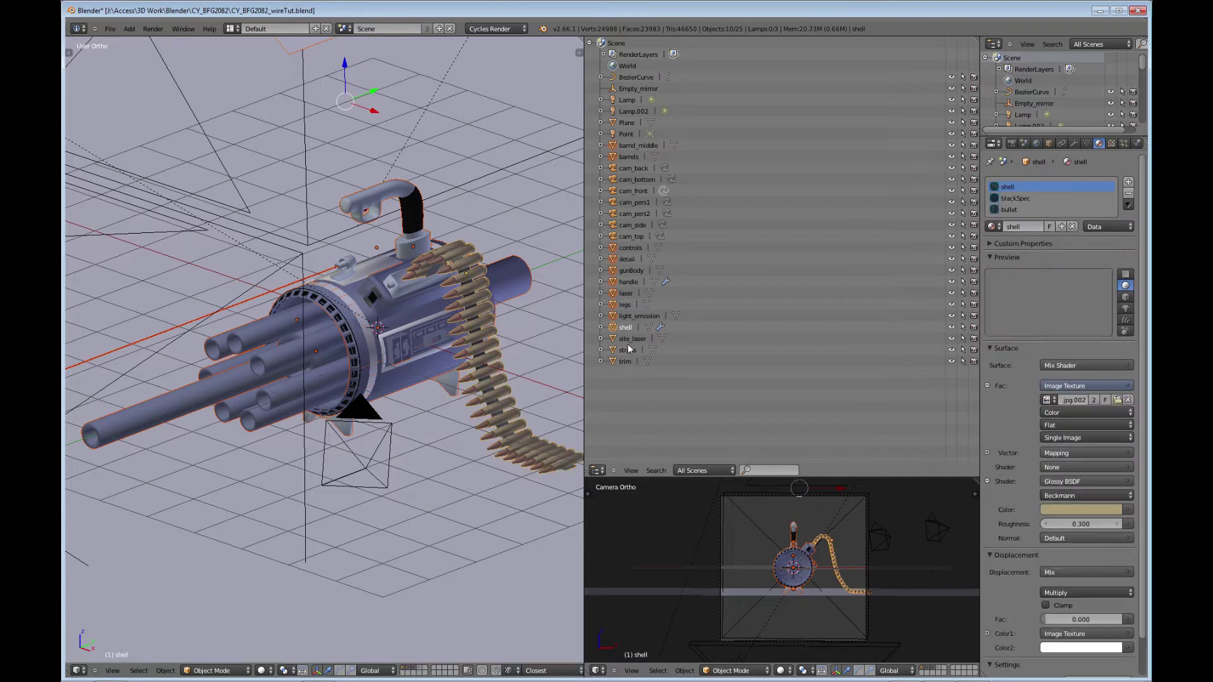
pyautogui.keyDown('ctrl'); pyautogui.click(627, 340); pyautogui.keyUp('ctrl')
pyautogui.keyDown('ctrl'); pyautogui.click(627, 350); pyautogui.keyUp('ctrl')
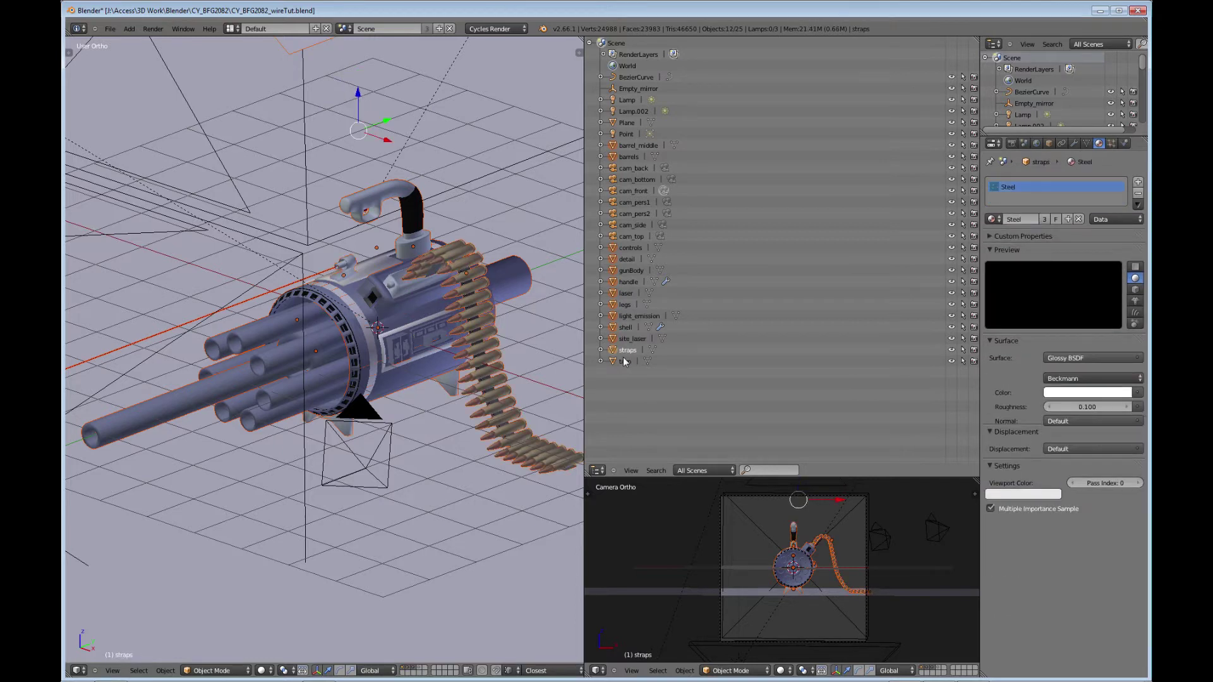
pyautogui.keyDown('ctrl'); pyautogui.click(625, 362); pyautogui.keyUp('ctrl')
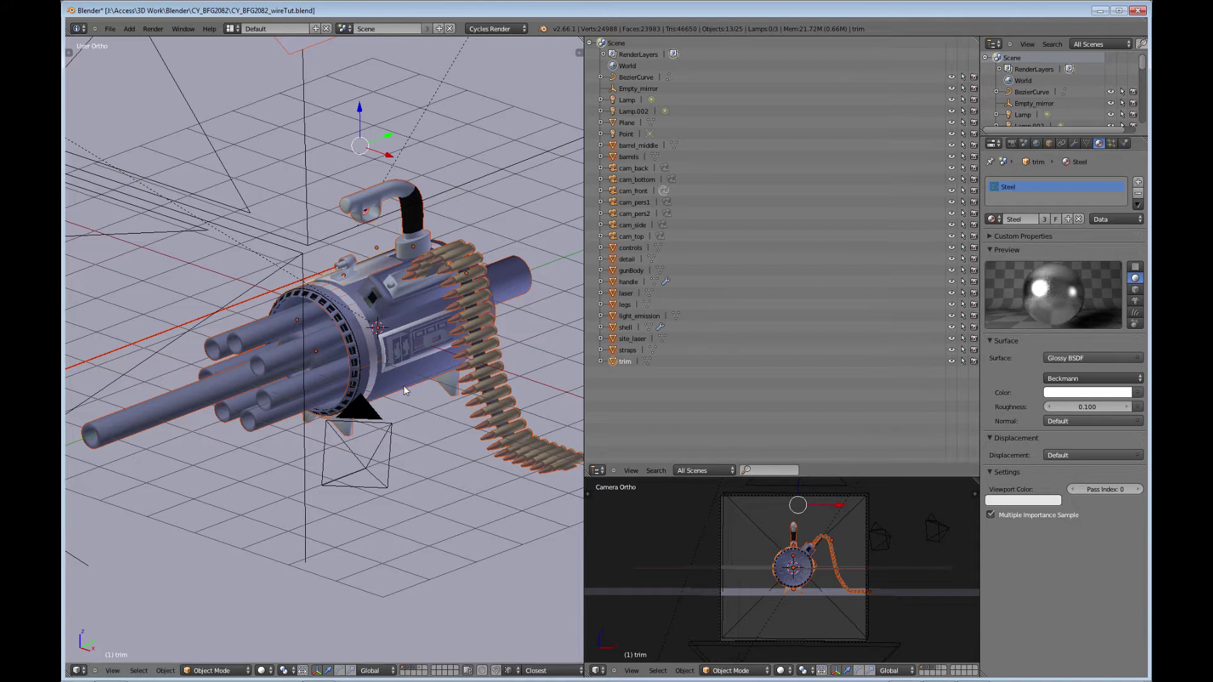
# - Join the parts with Ctrl+J, then toggle Edit Mode, selecting and deselecting all vertices
pyautogui.hotkey('ctrl', 'j')
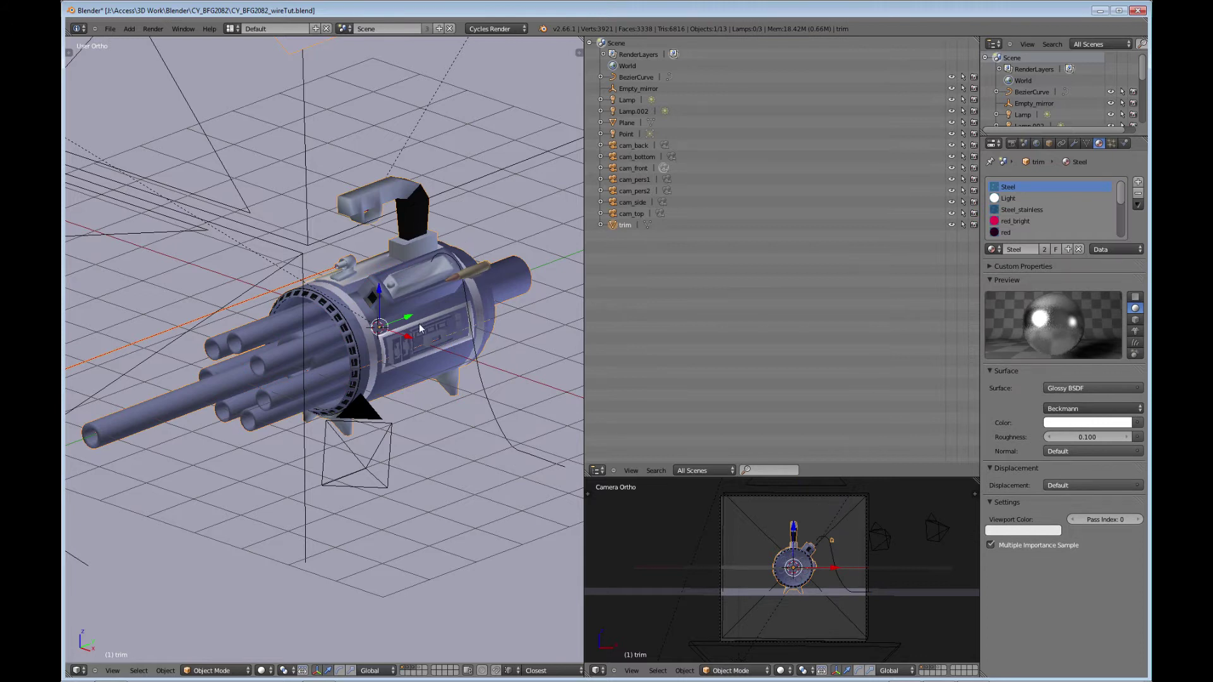
pyautogui.moveTo(422, 323)
pyautogui.mouseDown(button='middle')
pyautogui.moveTo(396, 304)
pyautogui.moveTo(406, 314)
pyautogui.mouseUp(button='middle')
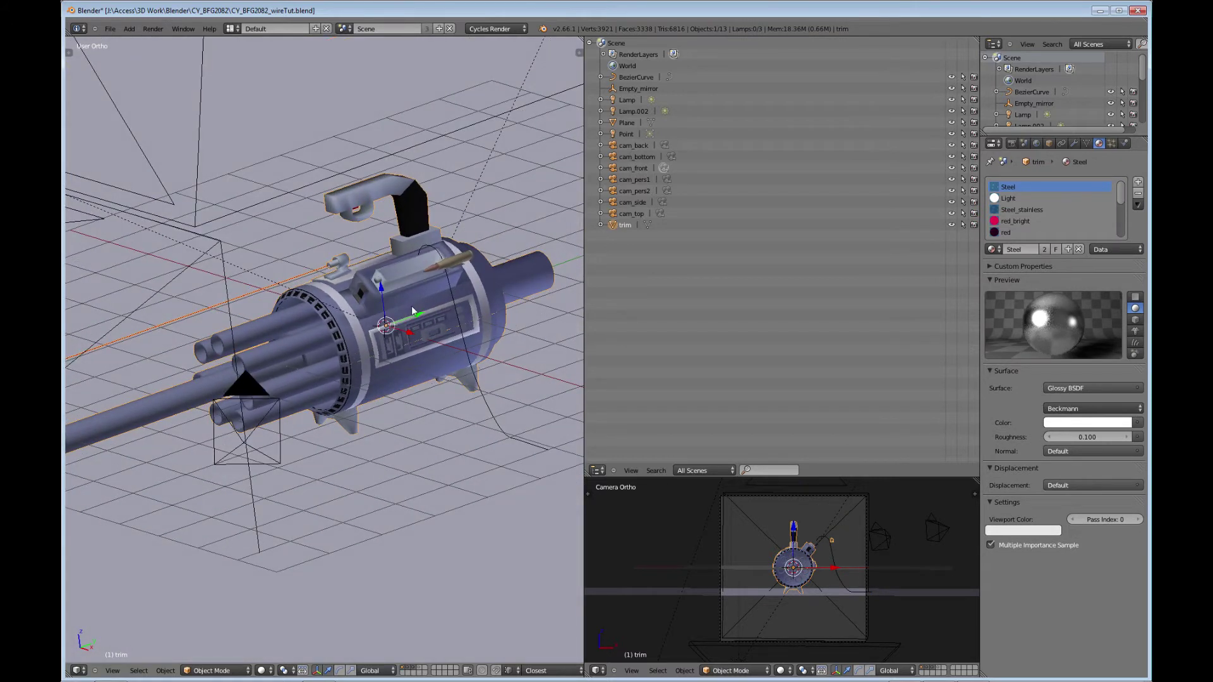
pyautogui.press('Tab')
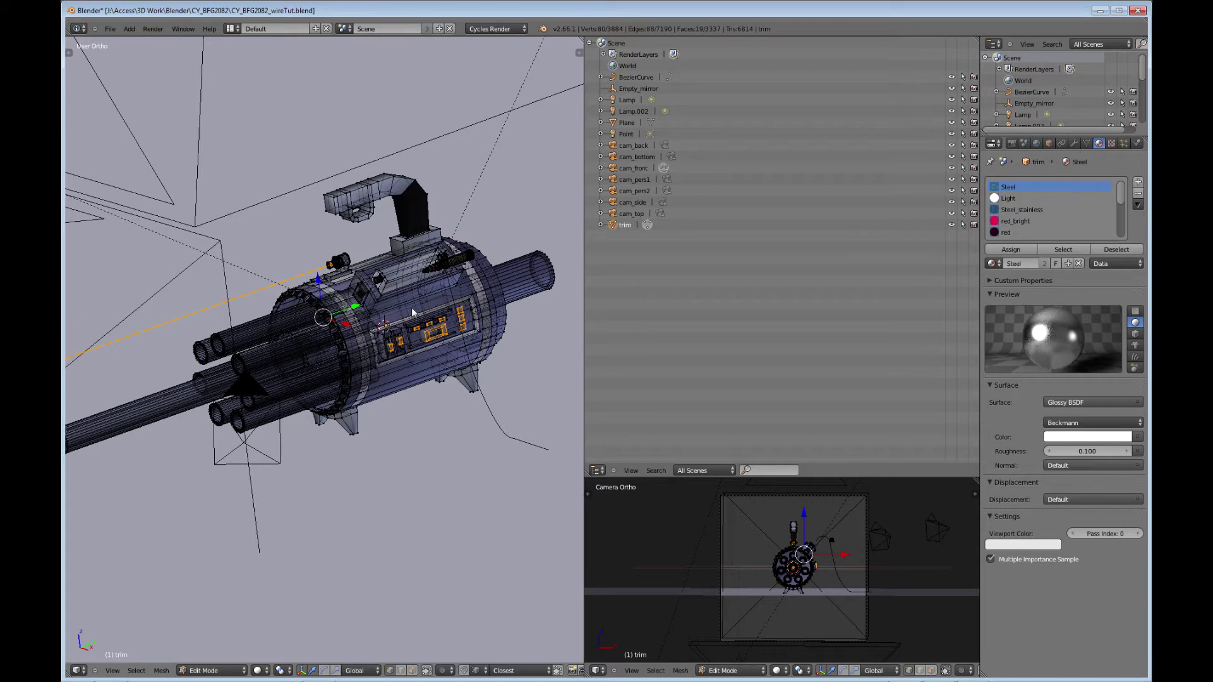
pyautogui.press('a')
pyautogui.press('a')
pyautogui.moveTo(411, 307); pyautogui.dragTo(426, 358, button='middle')
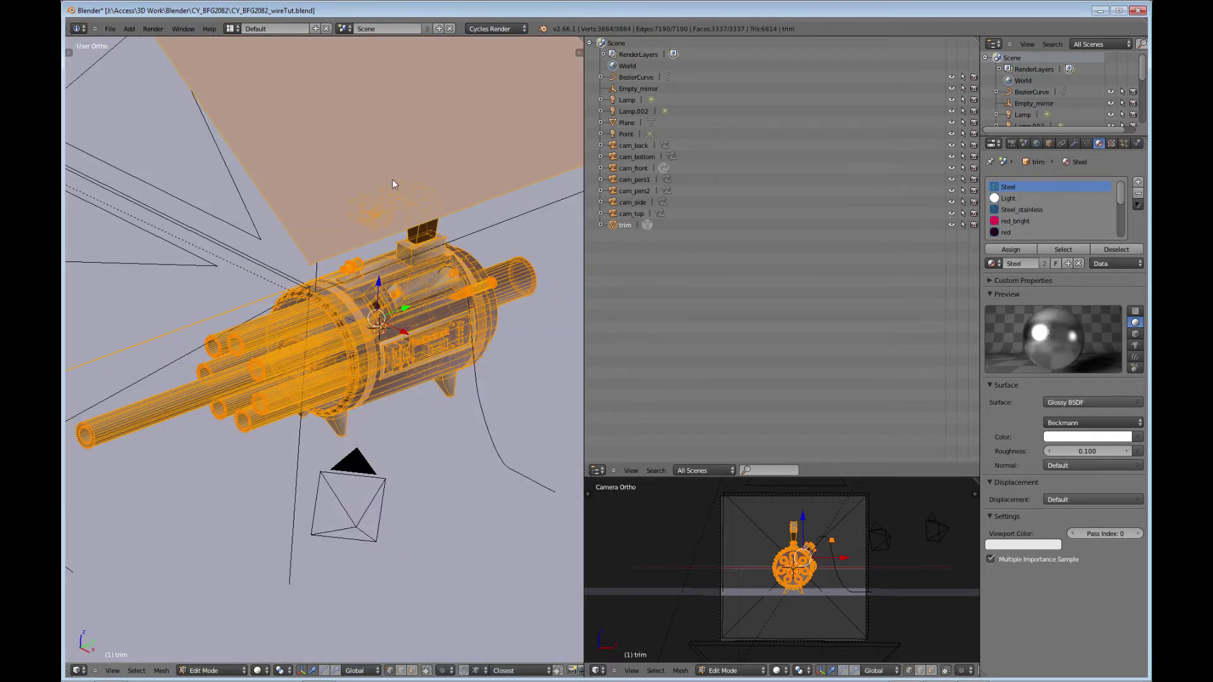
pyautogui.moveTo(388, 138); pyautogui.dragTo(402, 348, button='middle')
pyautogui.press('a')
pyautogui.press('Tab')
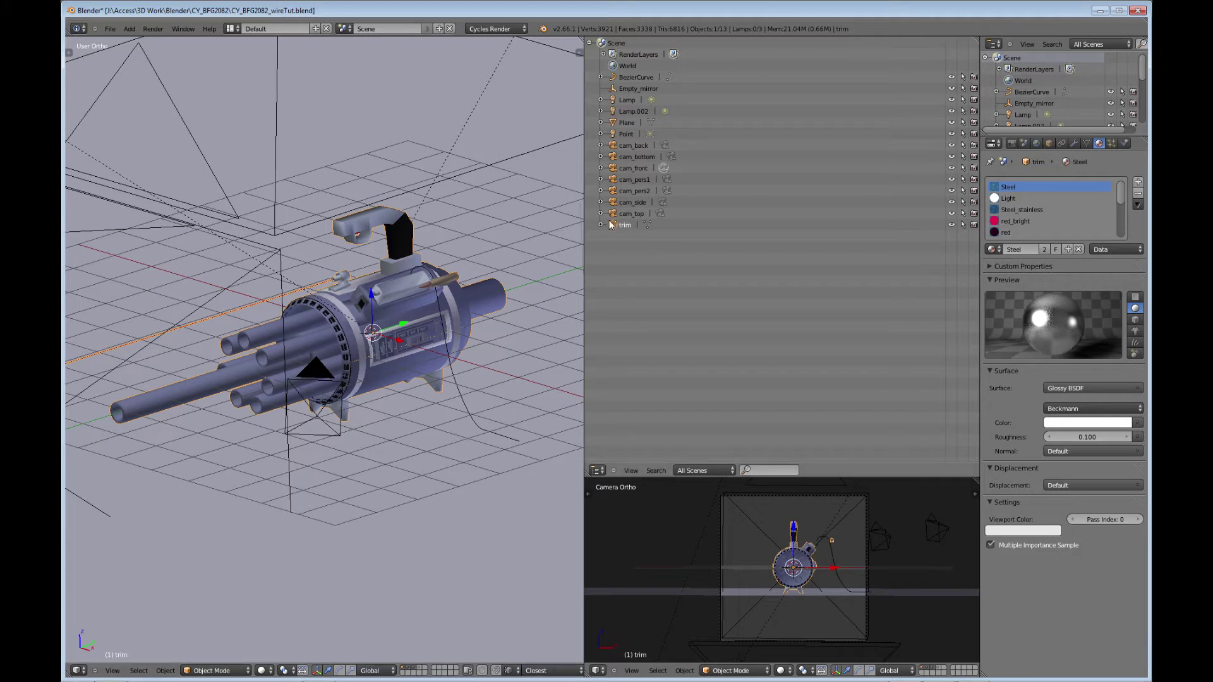
pyautogui.moveTo(363, 330); pyautogui.dragTo(371, 349, button='middle')
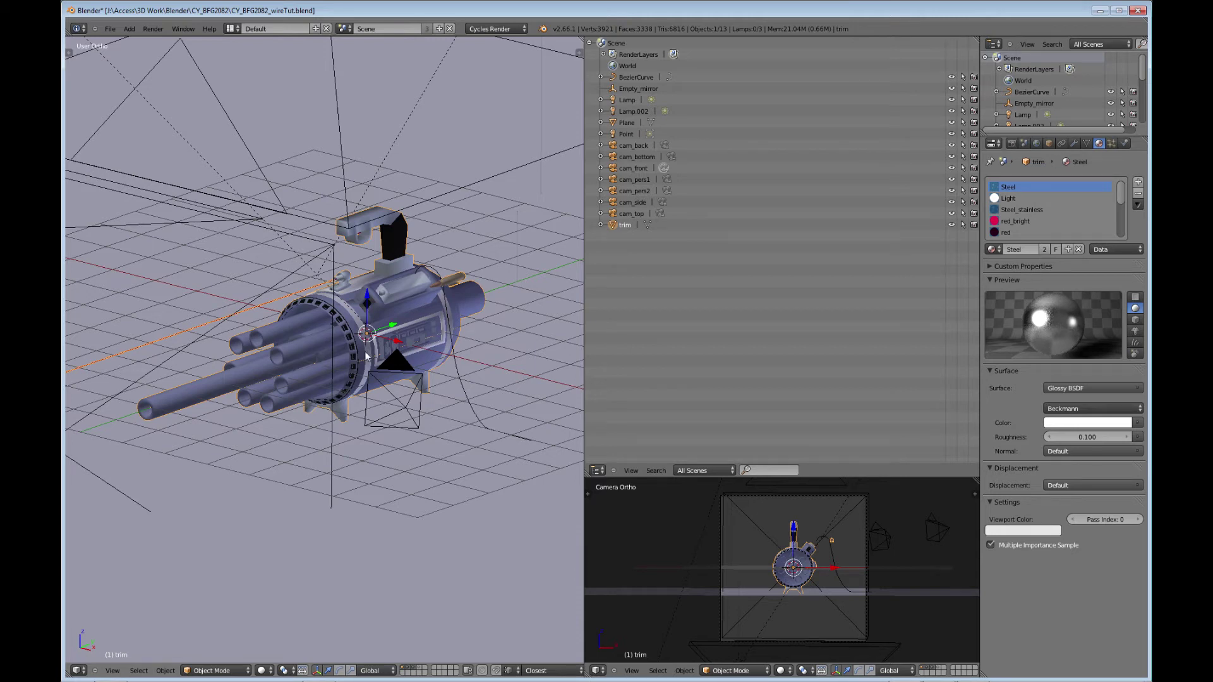
pyautogui.moveTo(396, 359); pyautogui.dragTo(400, 358, button='middle')
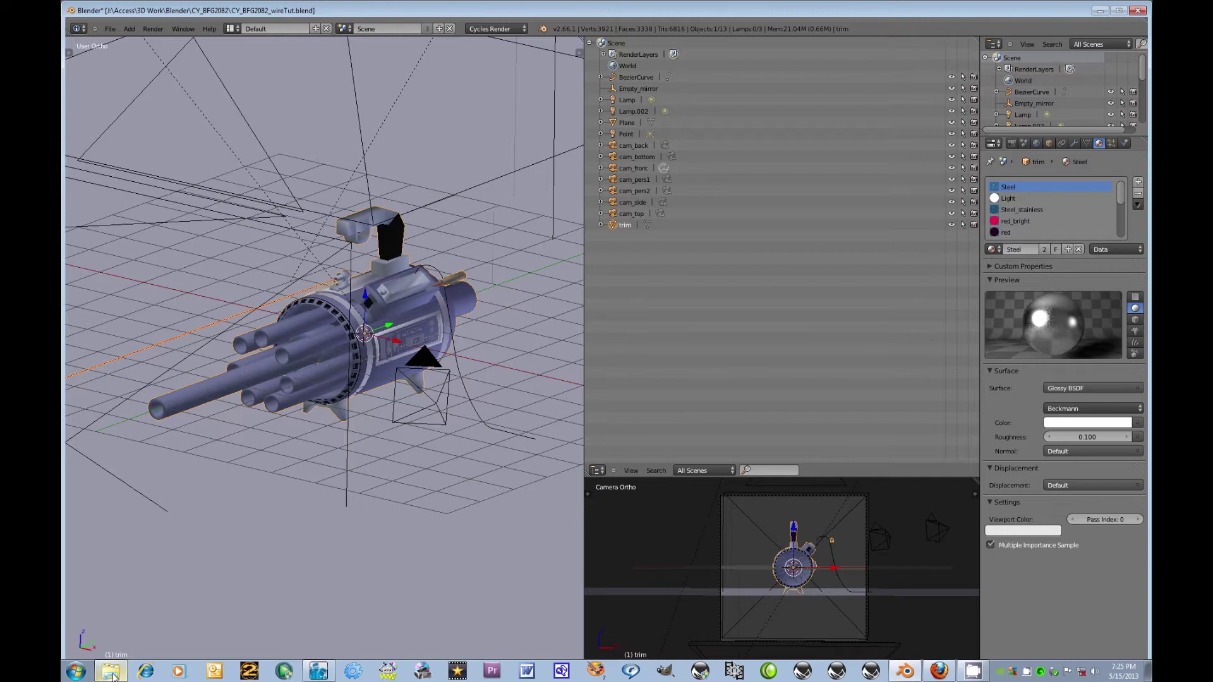
pyautogui.click(116, 675)
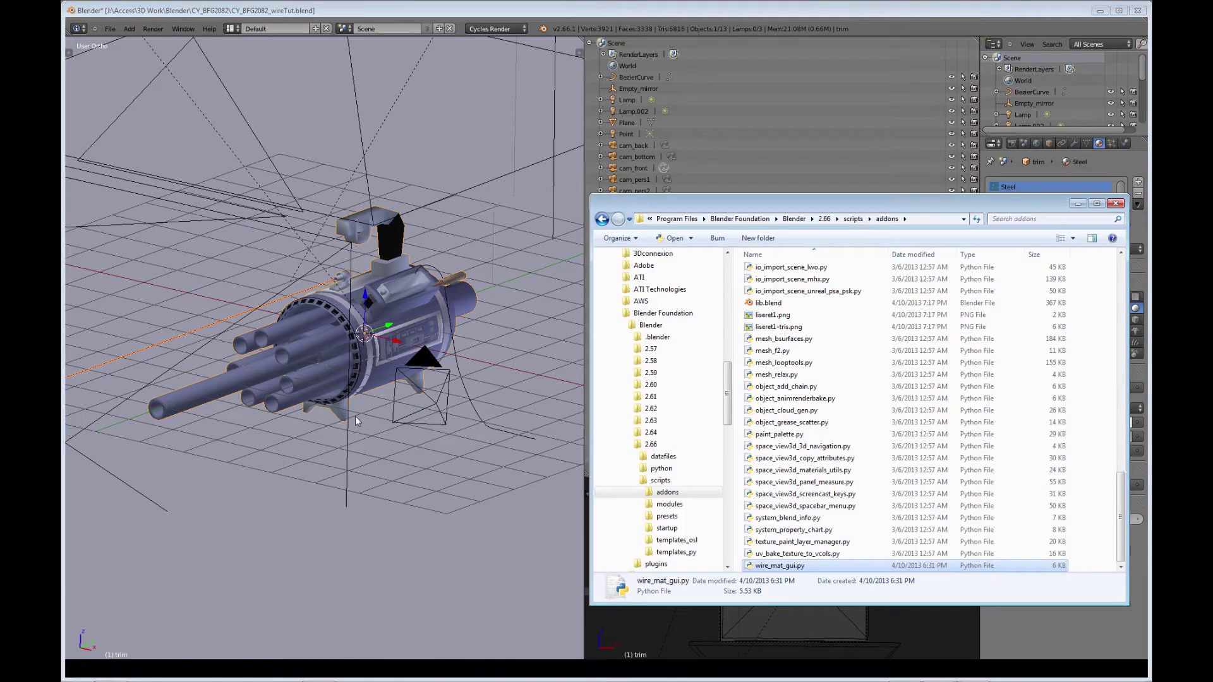
pyautogui.moveTo(727, 411); pyautogui.dragTo(727, 417)
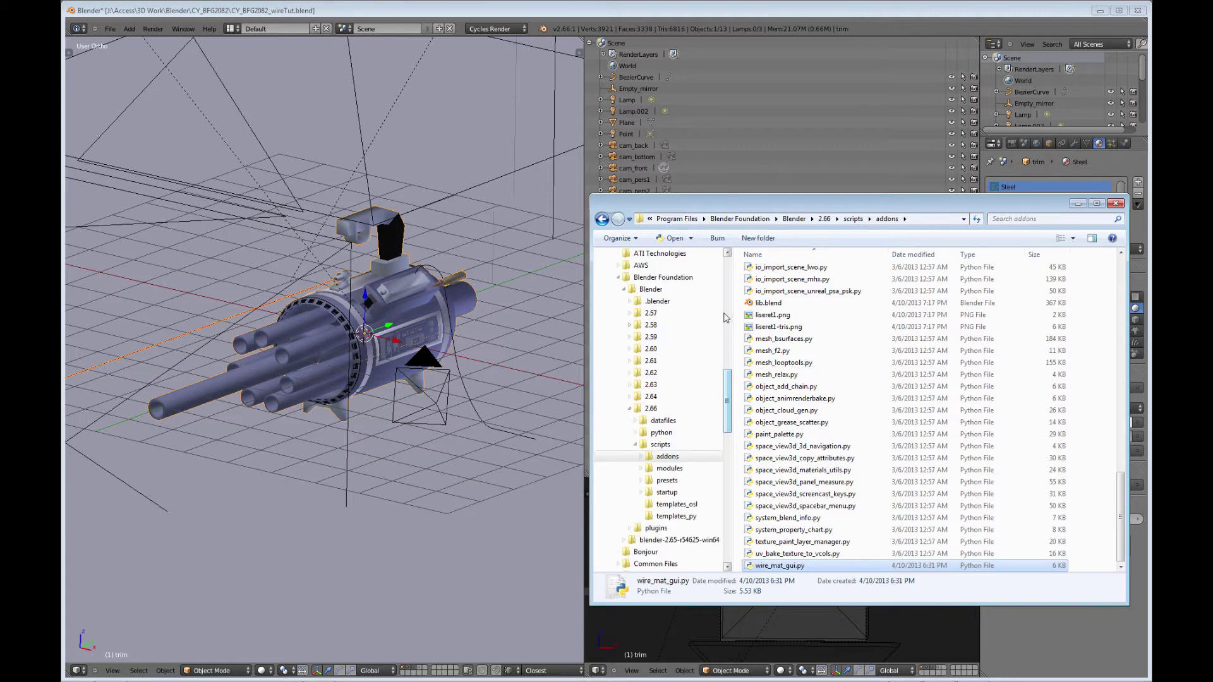
pyautogui.click(669, 458)
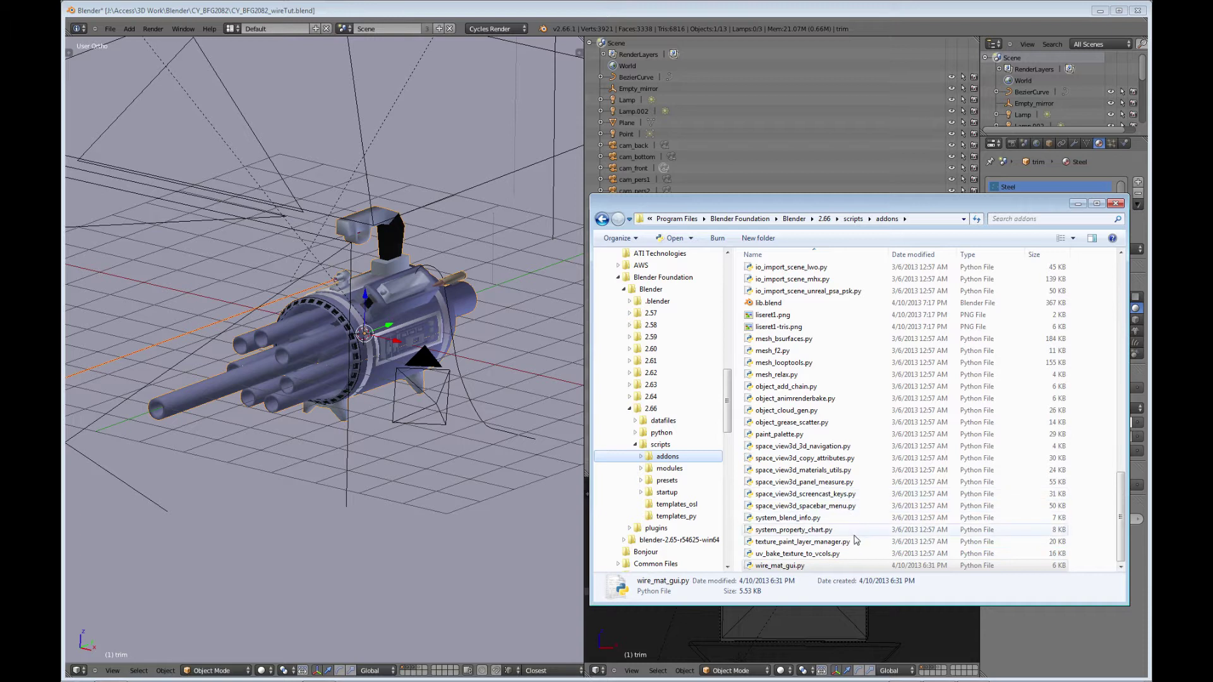
pyautogui.click(765, 568)
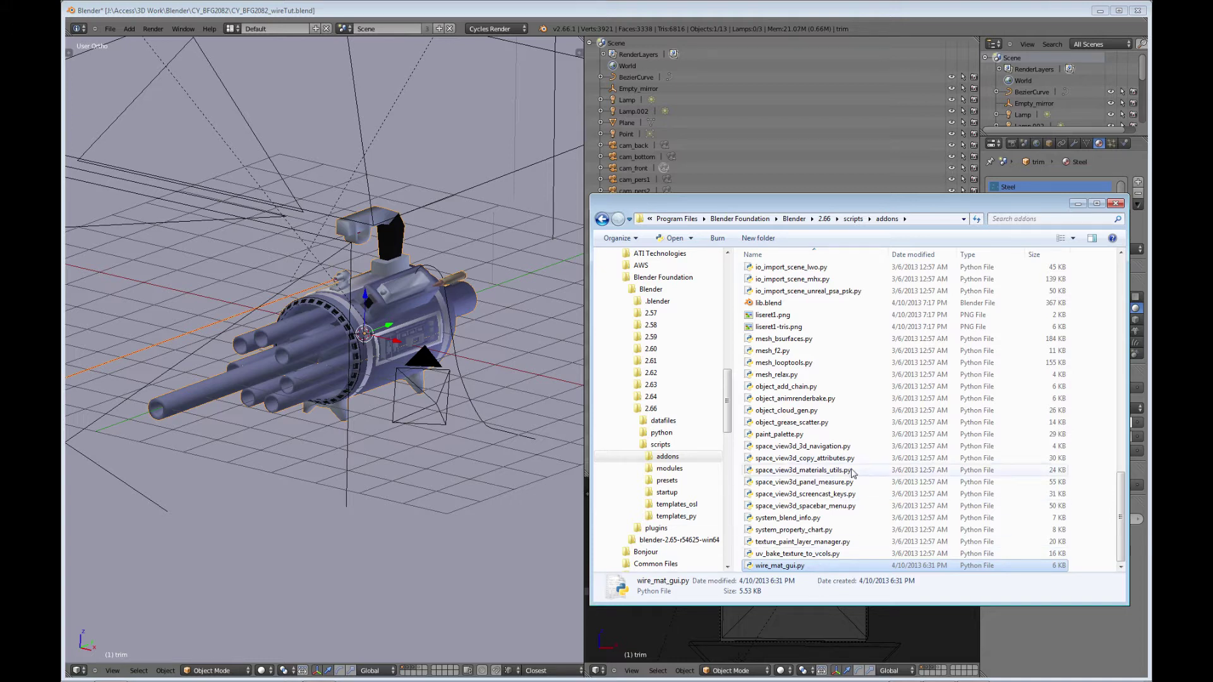
pyautogui.click(1077, 204)
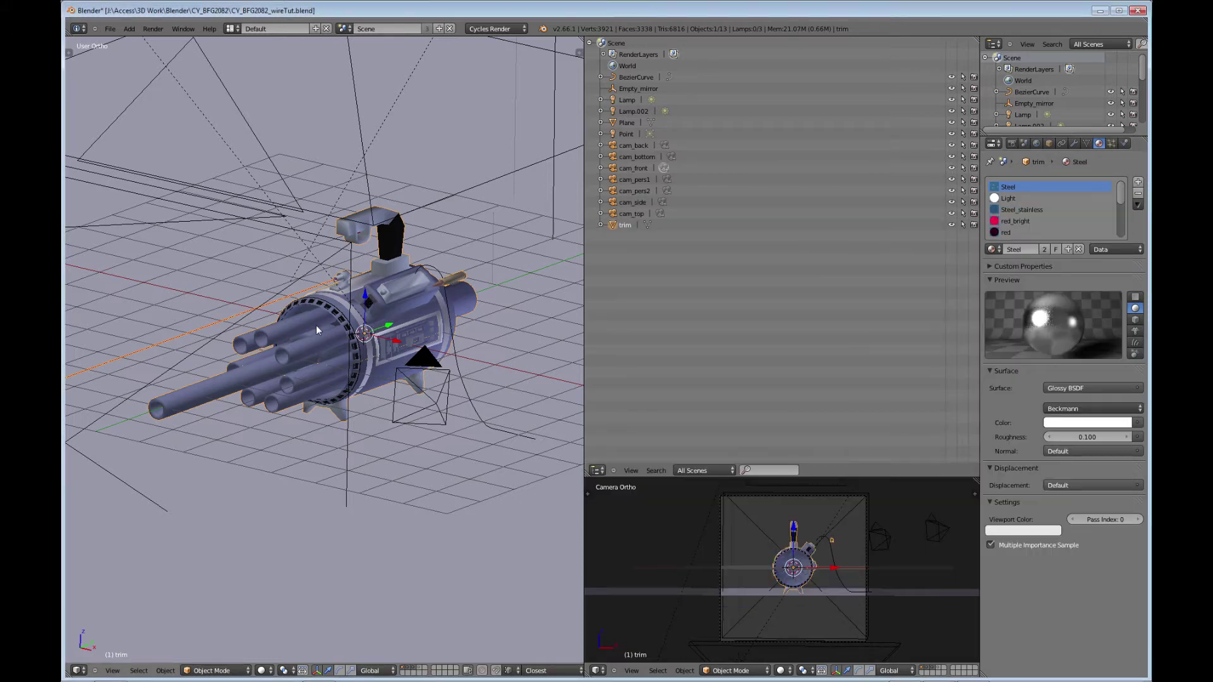
# - Search the User Preferences add-ons for 'wire' and enable Material: Setup Wire Materials
pyautogui.click(110, 29)
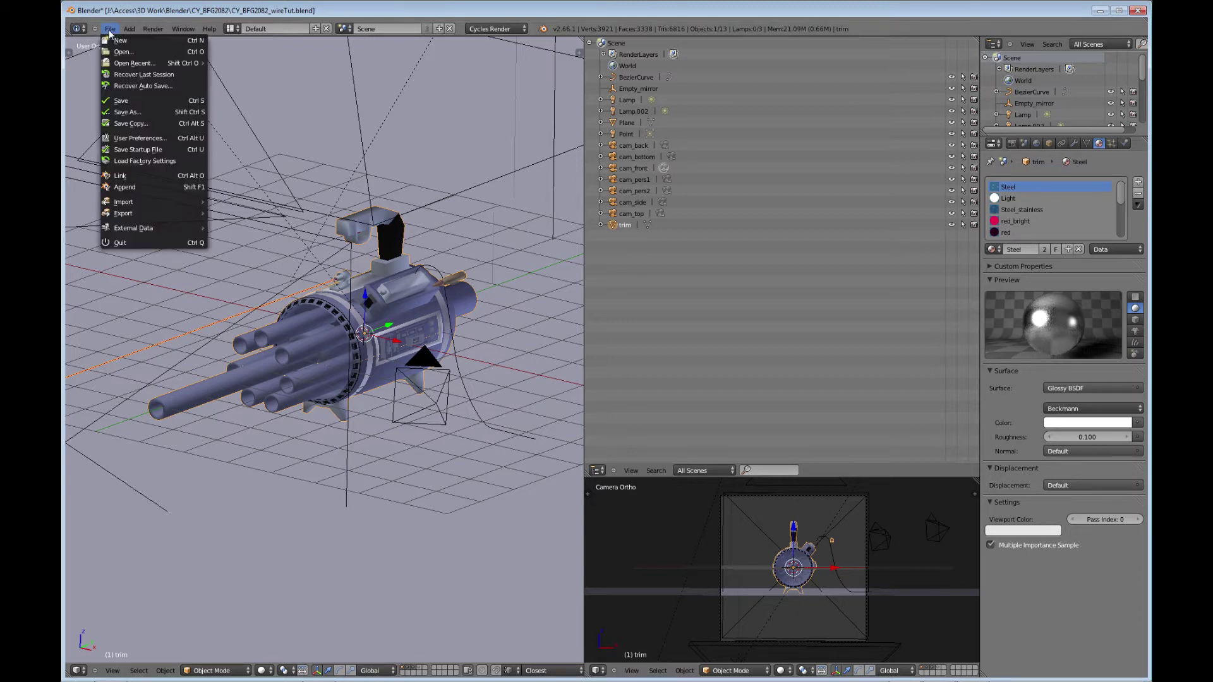
pyautogui.click(130, 138)
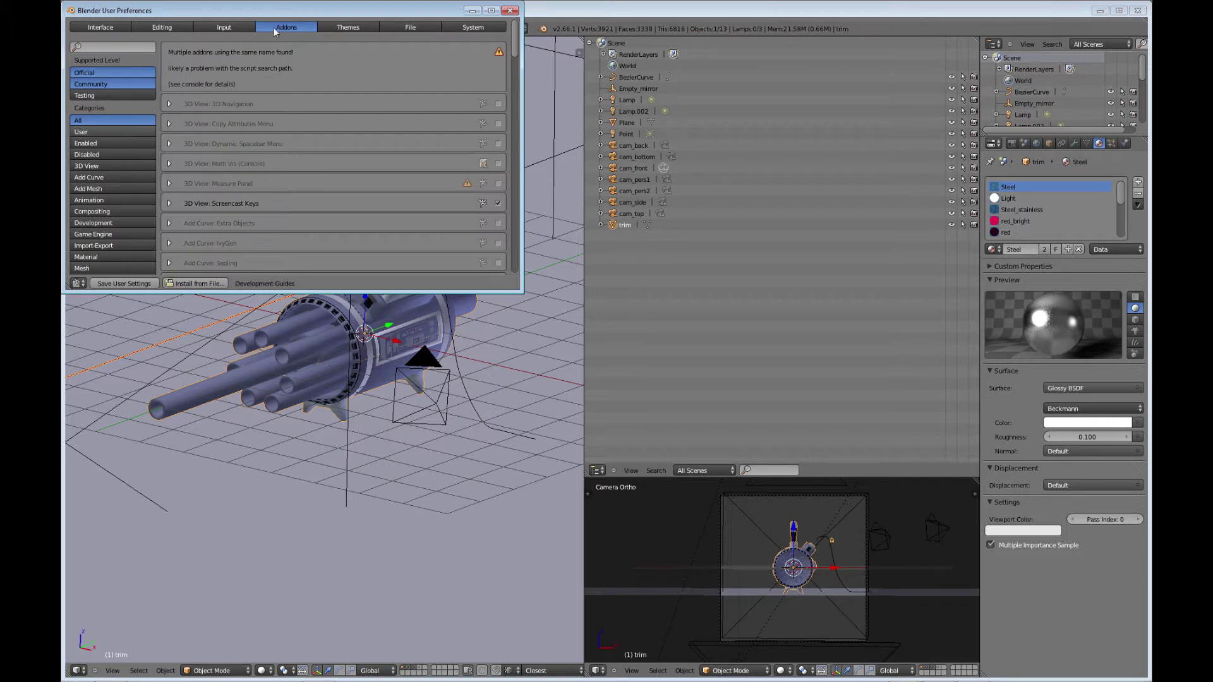
pyautogui.click(97, 48)
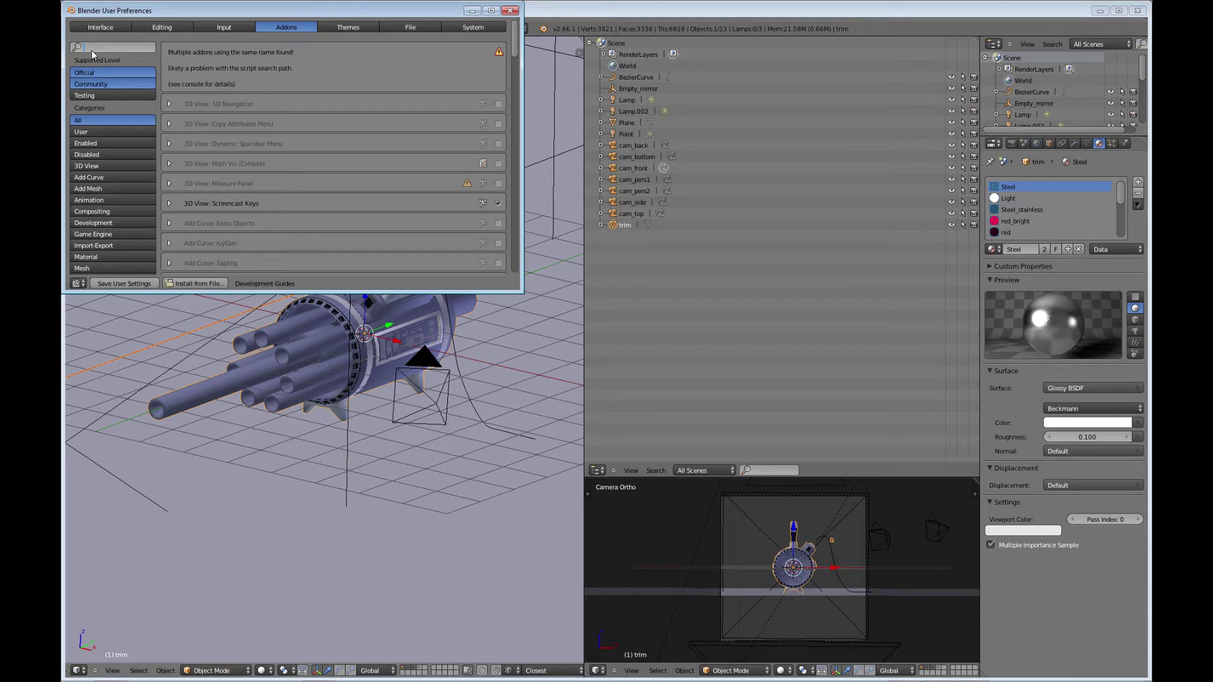
pyautogui.write('wire')
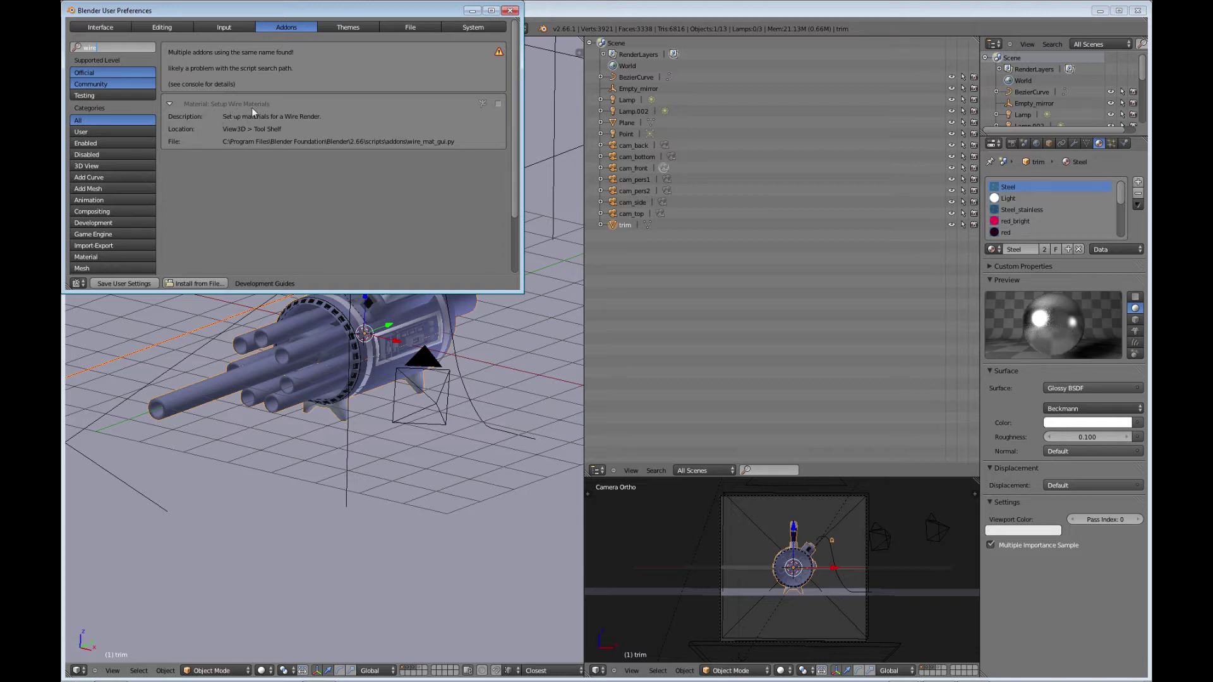
pyautogui.click(499, 104)
pyautogui.click(499, 104)
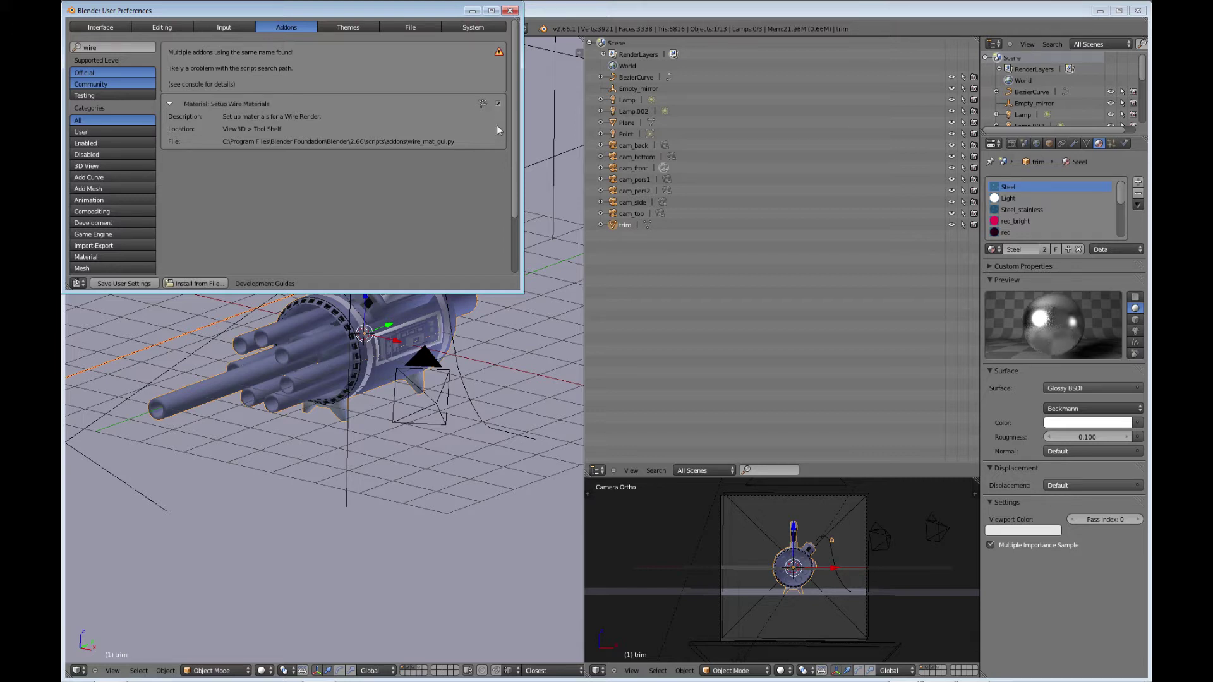
# - Close User Preferences and show the Tool Shelf with the Setup Wire Render panel
pyautogui.click(512, 11)
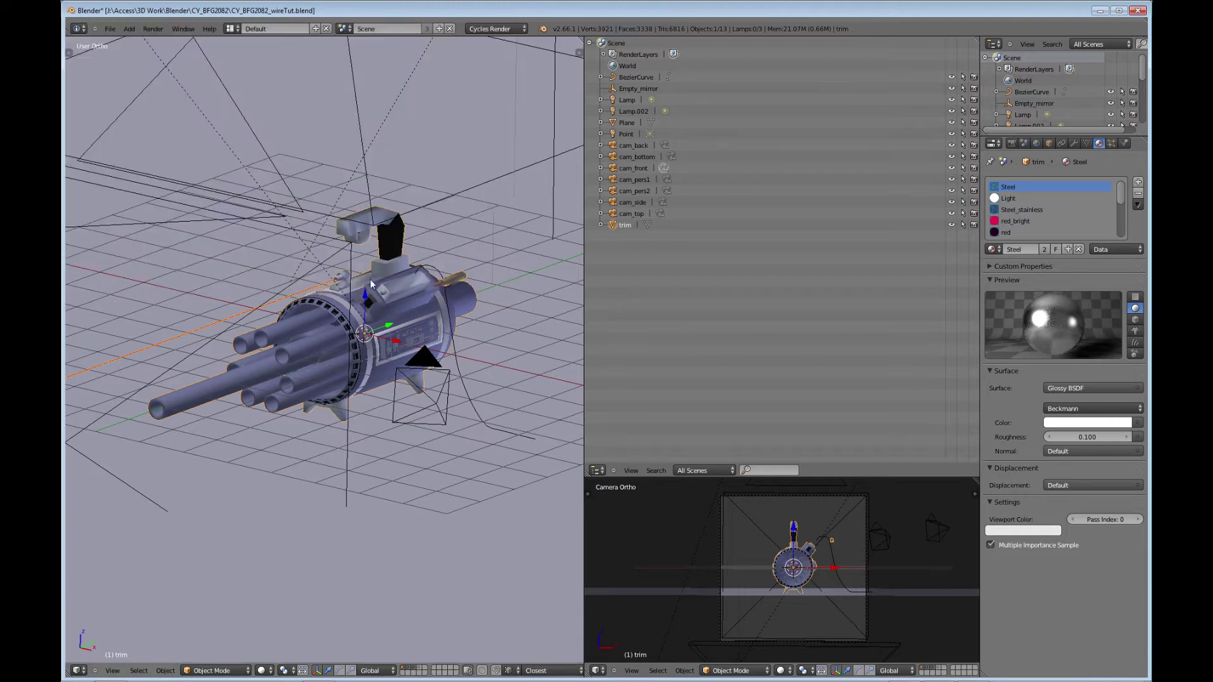
pyautogui.press('t')
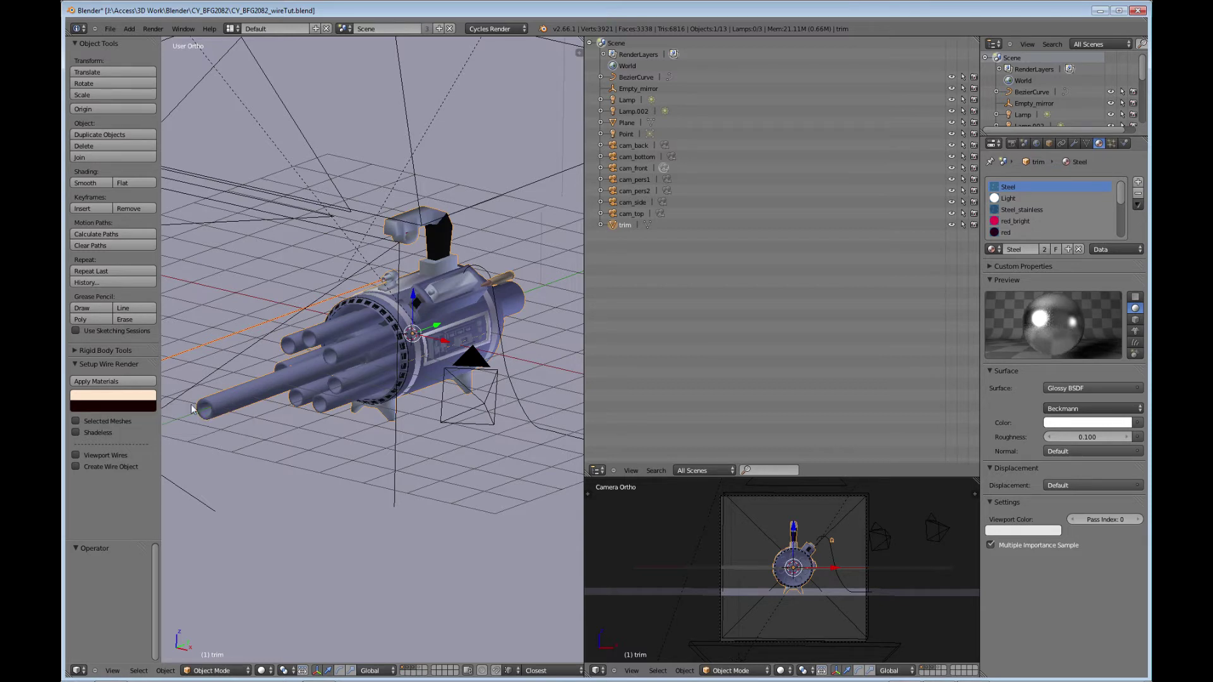
# - Lower the wire colour's saturation in its colour picker, to about 0.56
pyautogui.click(118, 407)
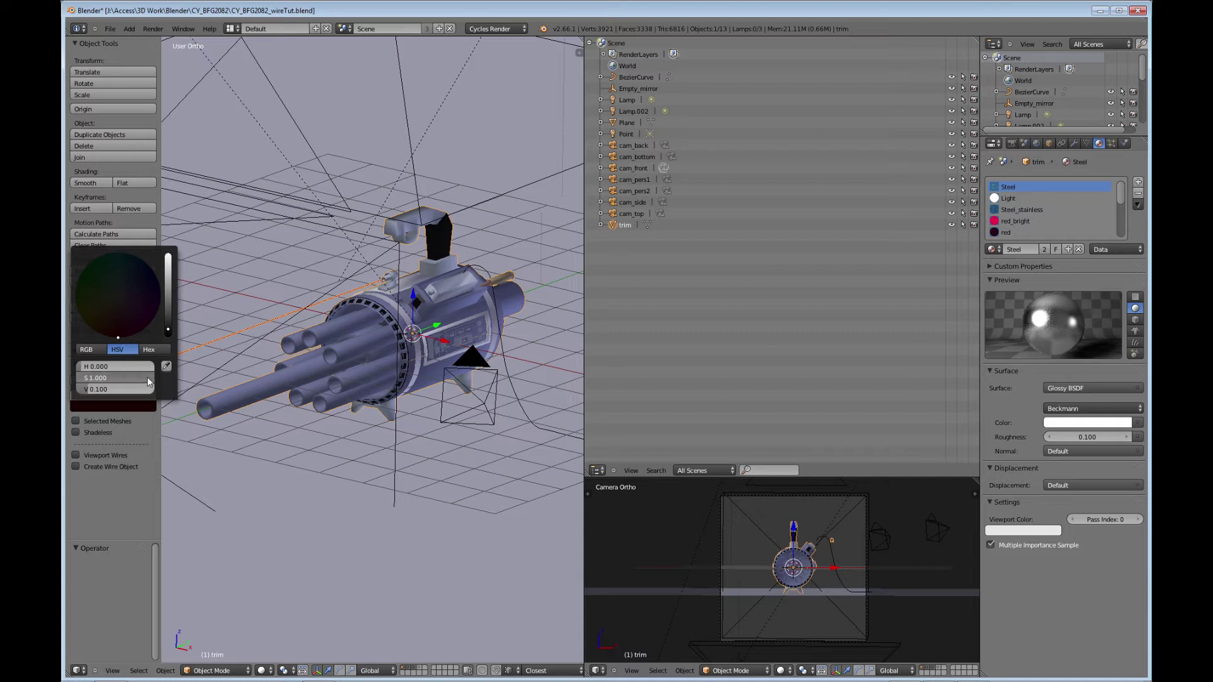
pyautogui.moveTo(143, 375); pyautogui.dragTo(71, 377)
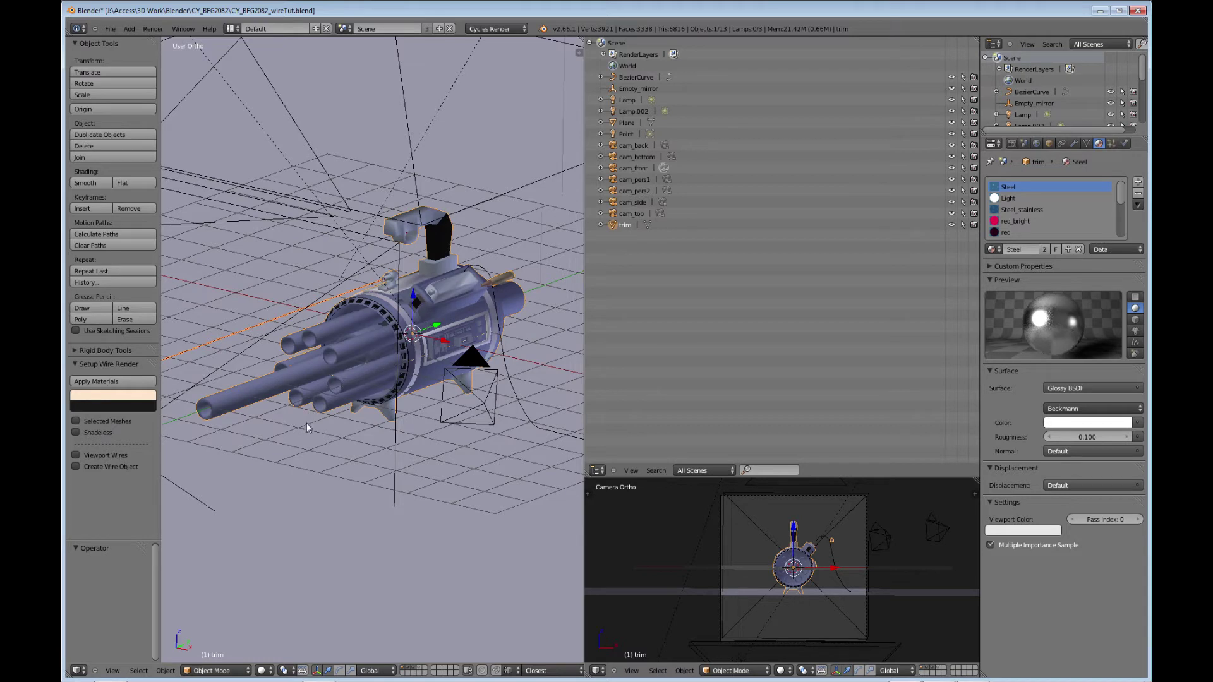
# - Tick Selected Meshes and Create Wire Object, then apply to build wire_object with mat_wireobj
pyautogui.click(75, 418)
pyautogui.click(74, 466)
pyautogui.click(103, 383)
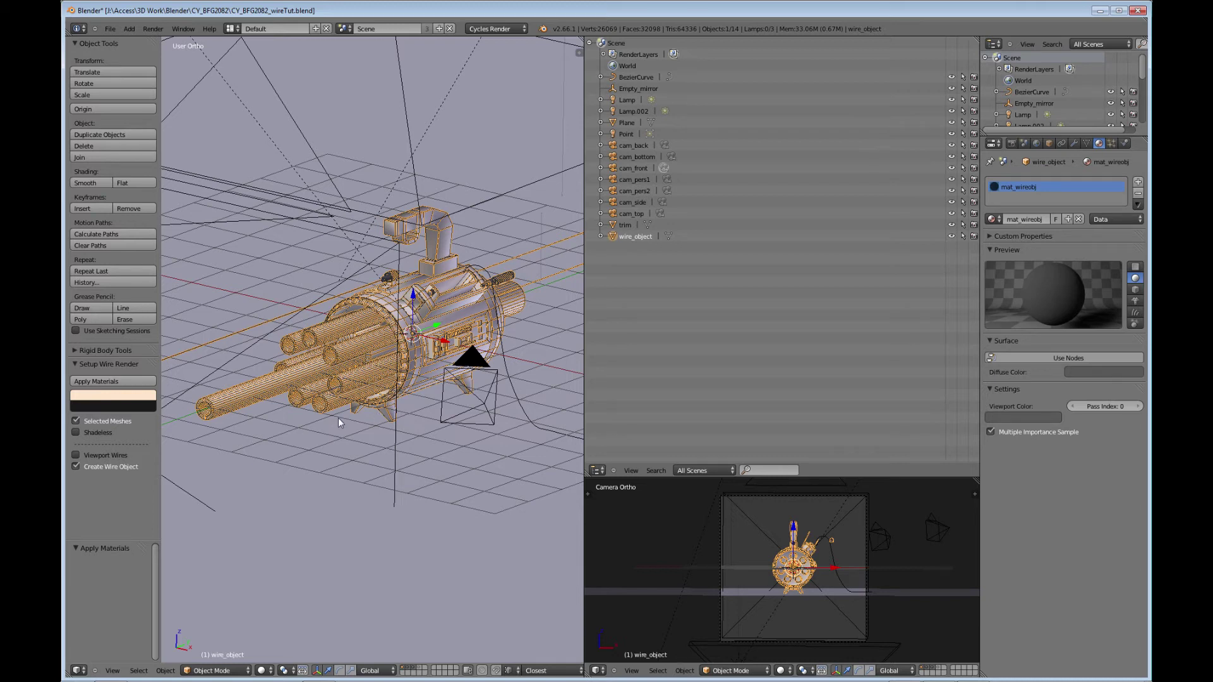
# - Hide the Tool Shelf, deselect the wire object and switch the viewport to wireframe shading
pyautogui.press('t')
pyautogui.moveTo(338, 418); pyautogui.dragTo(315, 404, button='middle')
pyautogui.press('a')
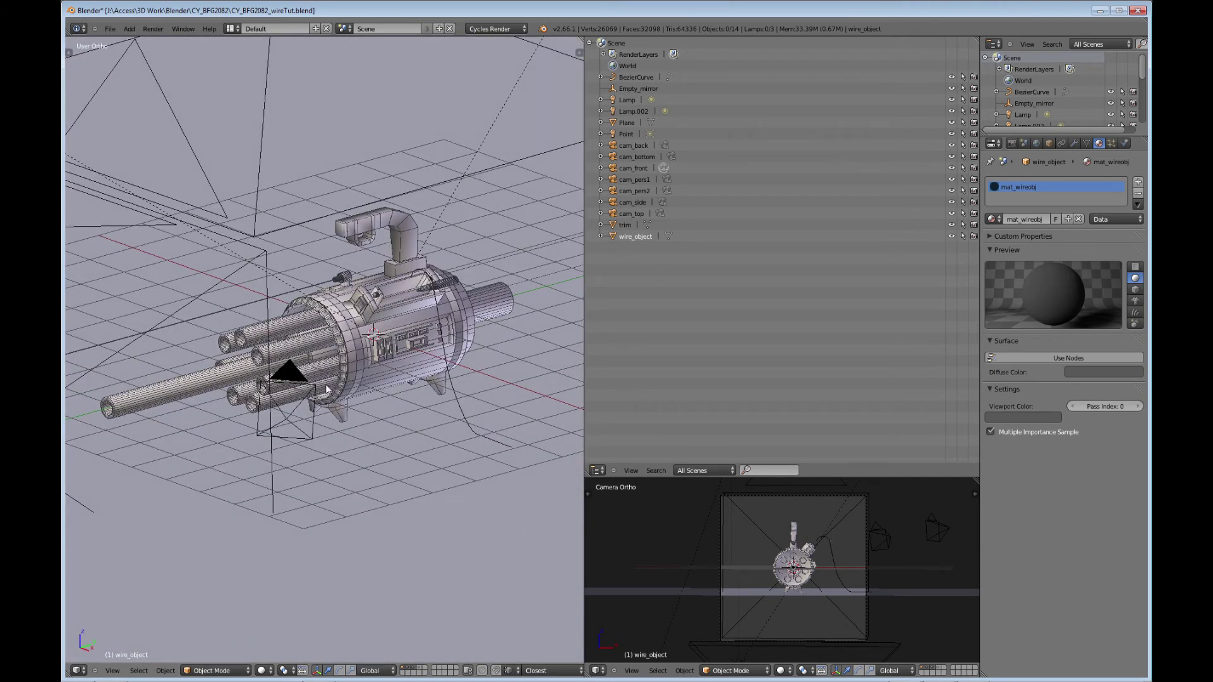
pyautogui.press('z')
pyautogui.press('z')
pyautogui.scroll(3, 355, 403)
pyautogui.scroll(3, 366, 385)
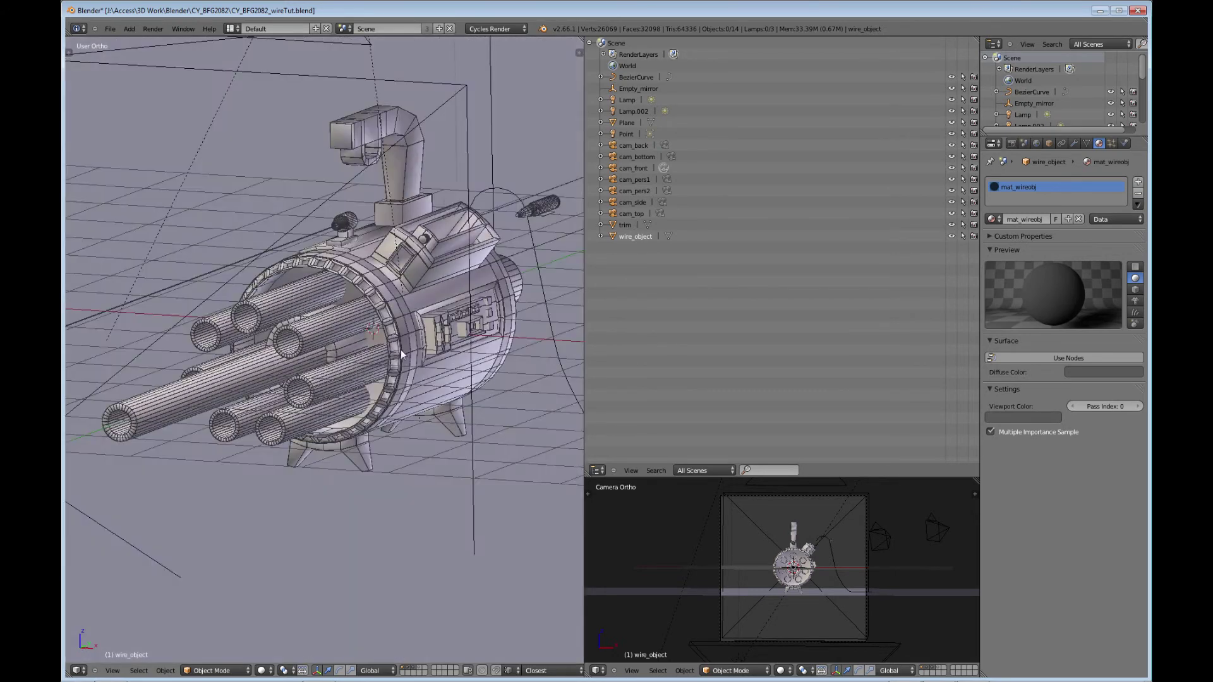
pyautogui.moveTo(379, 365); pyautogui.dragTo(392, 396, button='middle')
pyautogui.scroll(-3, 372, 374)
pyautogui.scroll(-3, 377, 386)
# - Select cam_pers1 and make it the active camera with Ctrl+Numpad 0
pyautogui.rightClick(388, 358)
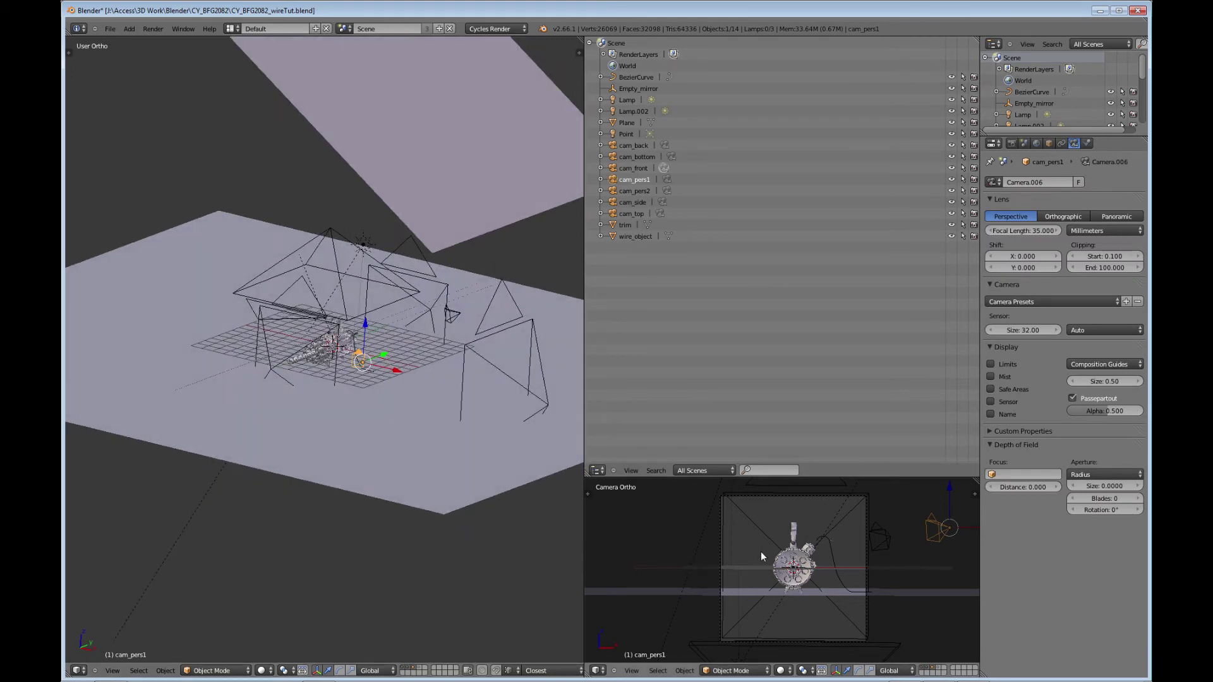
pyautogui.press('ctrl+KP_0')
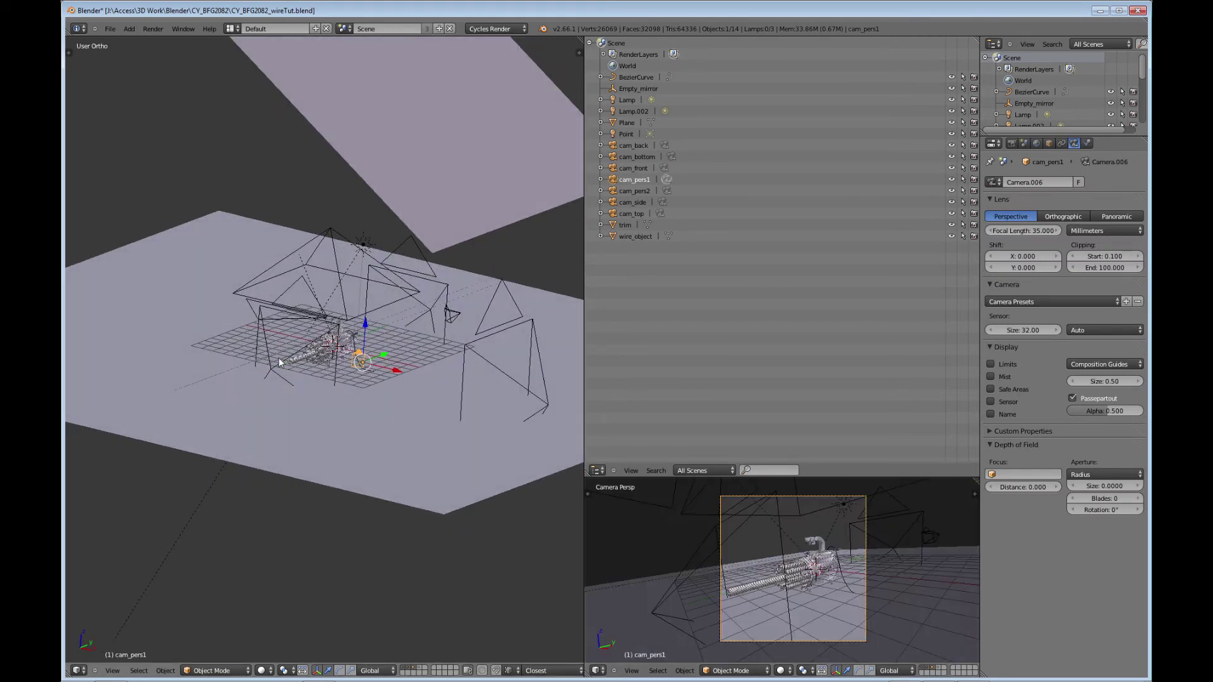
pyautogui.scroll(1, 258, 364)
pyautogui.moveTo(257, 364); pyautogui.dragTo(319, 377, button='middle')
pyautogui.scroll(3, 318, 377)
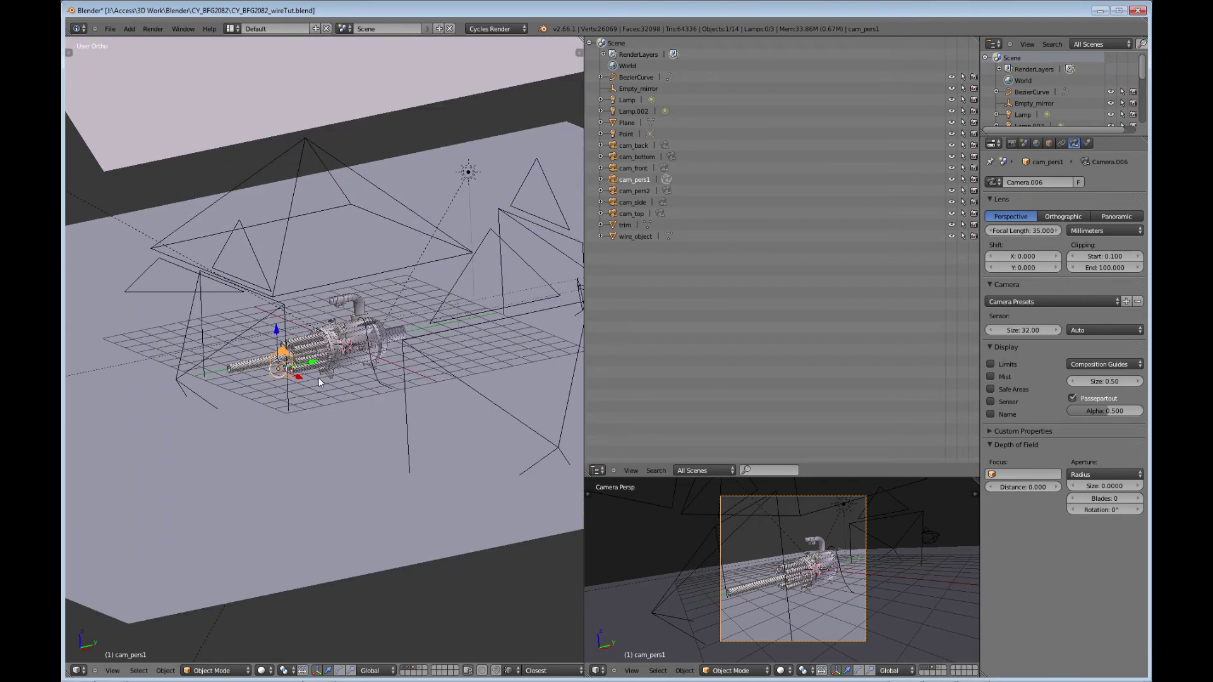
# - Render with Cycles via F12 and maximise the Image Editor showing the result
pyautogui.press('F12')
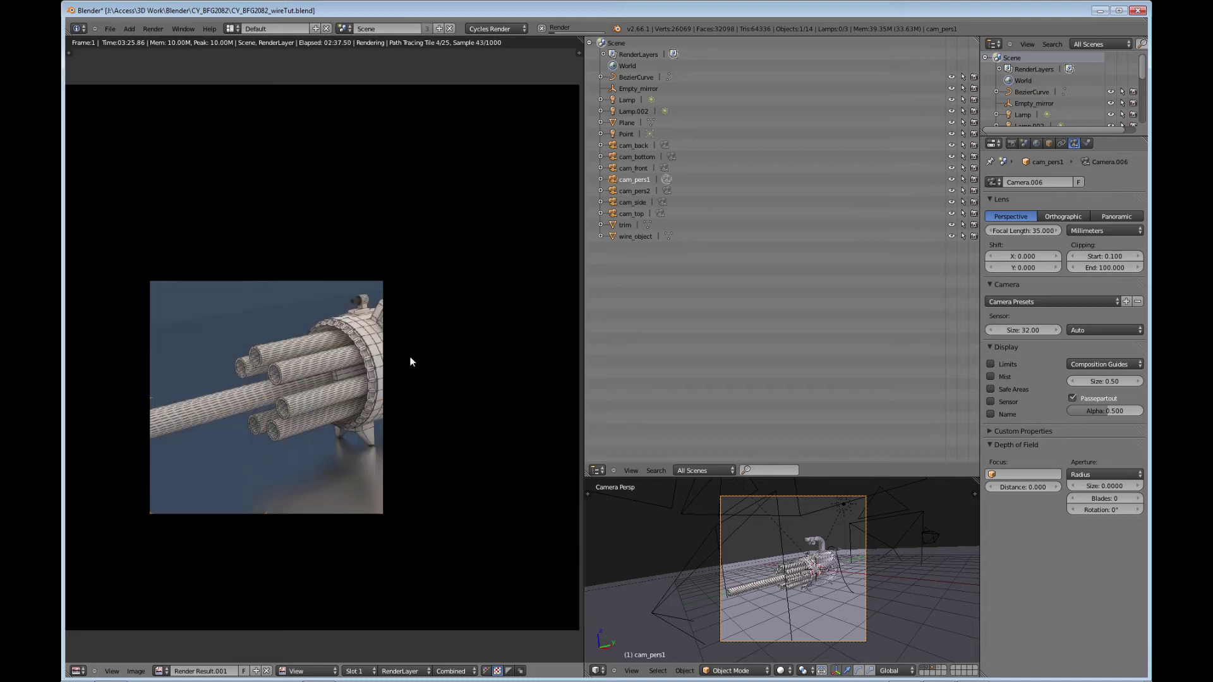
pyautogui.hotkey('ctrl', 'Up')
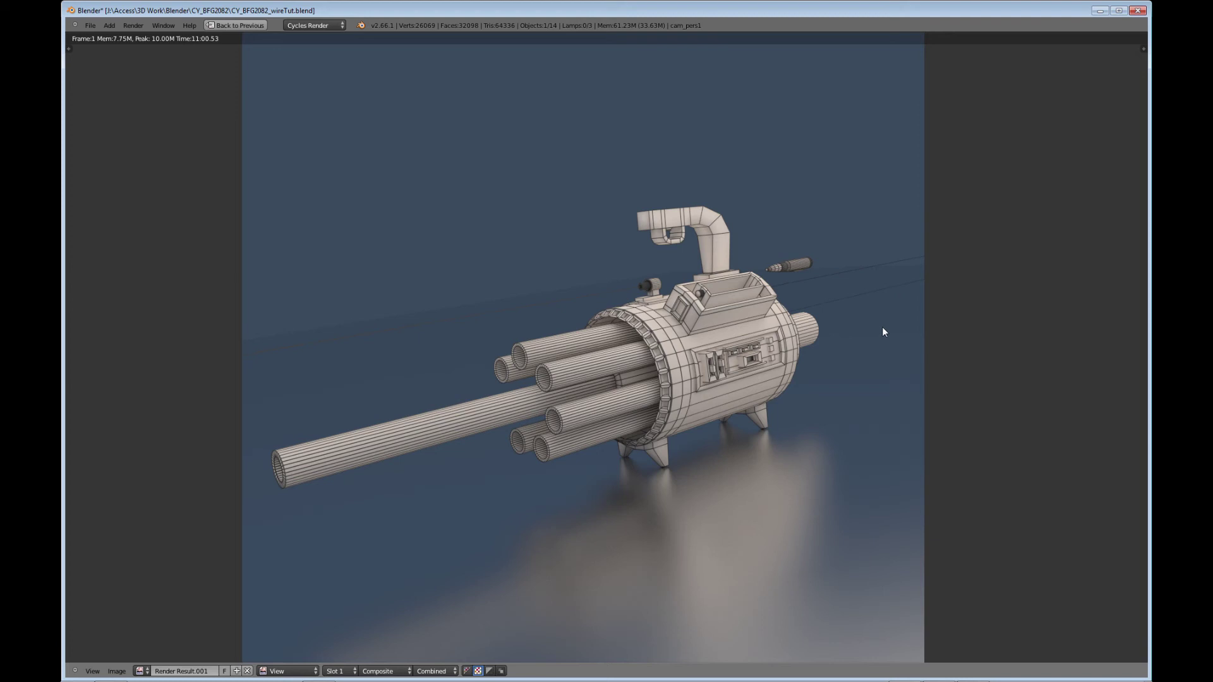
# - Leave the render result and frame the gun in the 3D viewport
pyautogui.press('Escape')
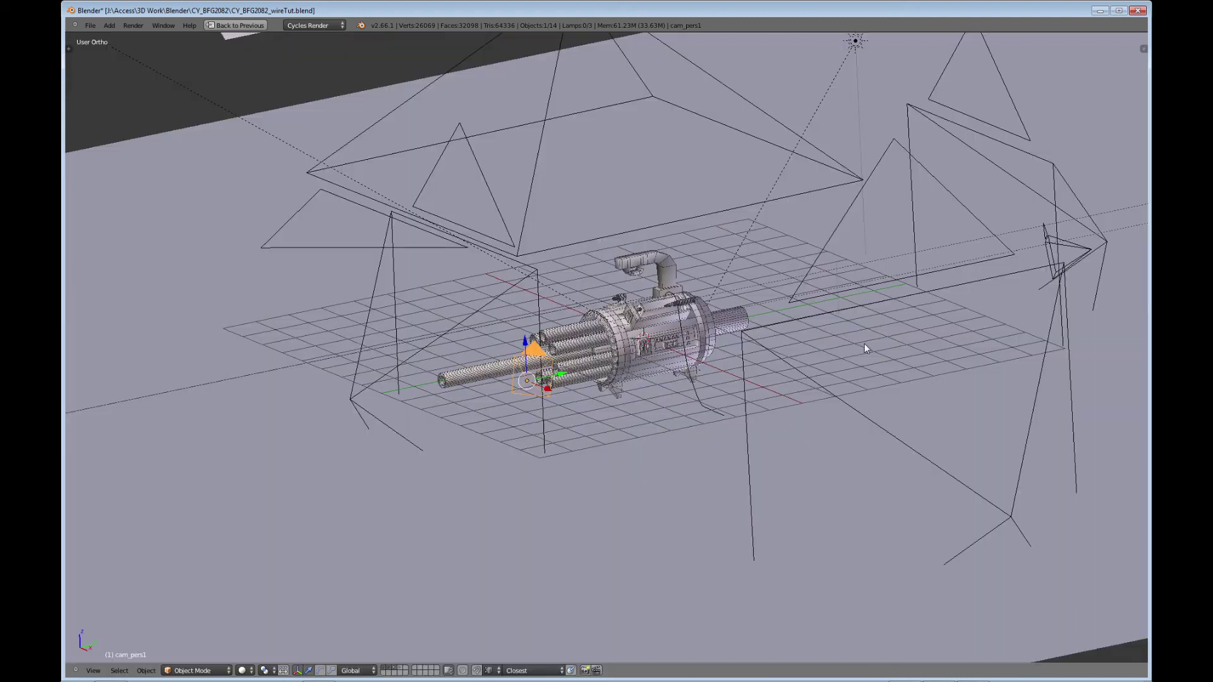
pyautogui.scroll(6, 756, 359)
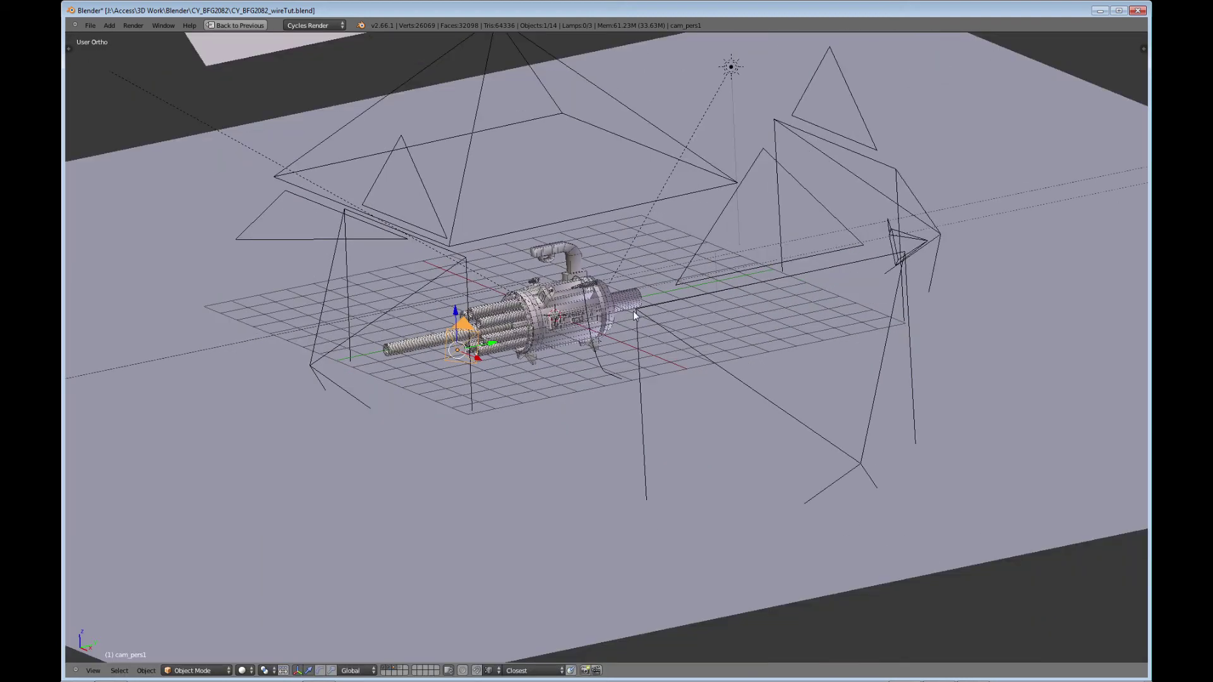
pyautogui.moveTo(659, 302); pyautogui.dragTo(556, 331, button='middle')
pyautogui.keyDown('shift'); pyautogui.moveTo(814, 265); pyautogui.dragTo(651, 313, button='middle'); pyautogui.keyUp('shift')
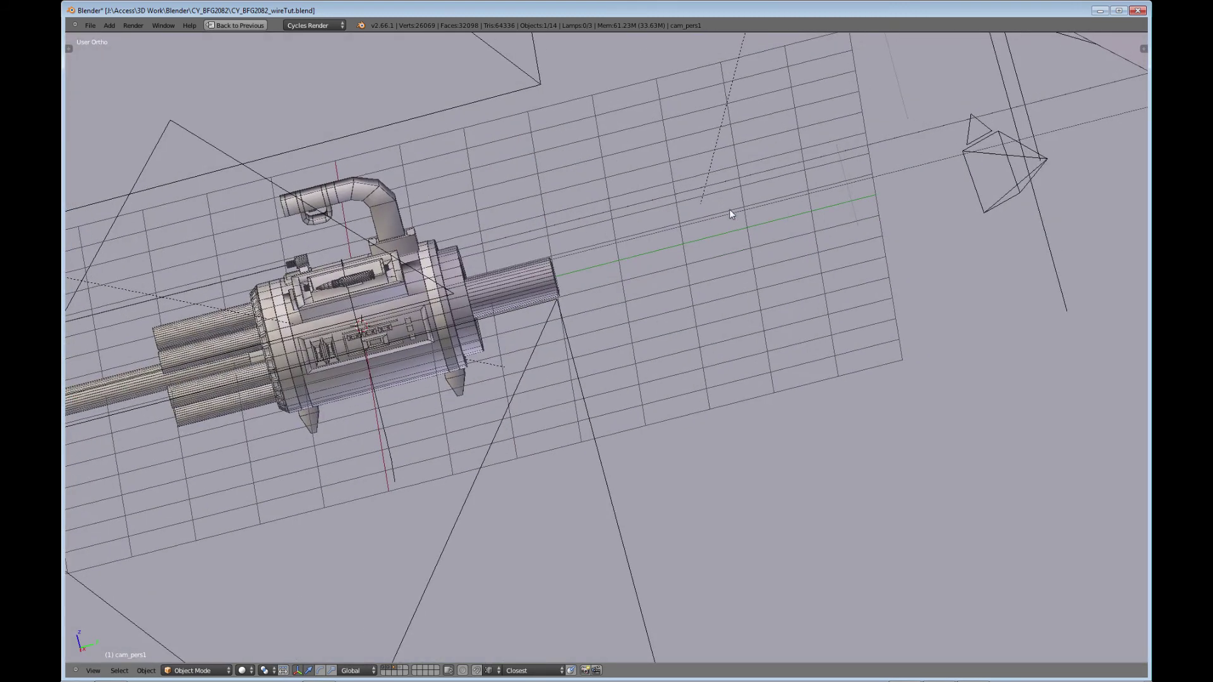
# - Select the wire object and check its mesh in Edit Mode before returning to Object Mode
pyautogui.rightClick(619, 208)
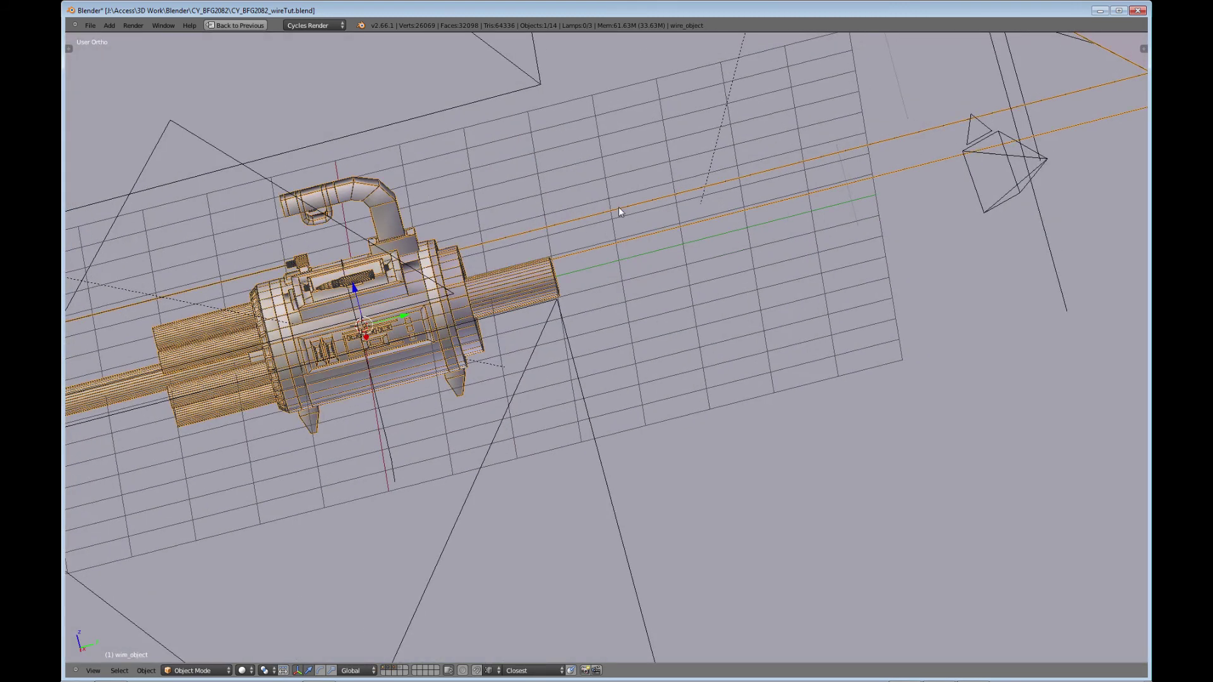
pyautogui.press('Tab')
pyautogui.moveTo(627, 202); pyautogui.dragTo(586, 244, button='middle')
pyautogui.press('Tab')
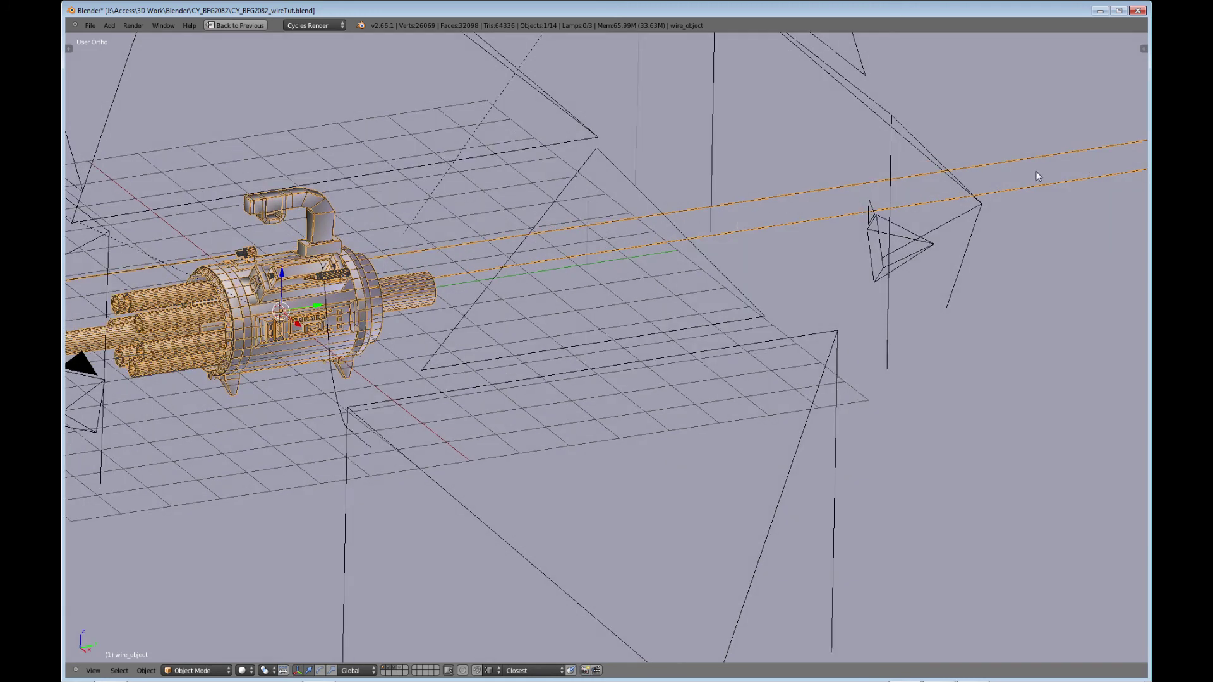
# - Zoom, pan and orbit around the scene to find the wire object's long stray lines
pyautogui.moveTo(708, 281); pyautogui.dragTo(699, 289, button='middle')
pyautogui.scroll(-4, 696, 286)
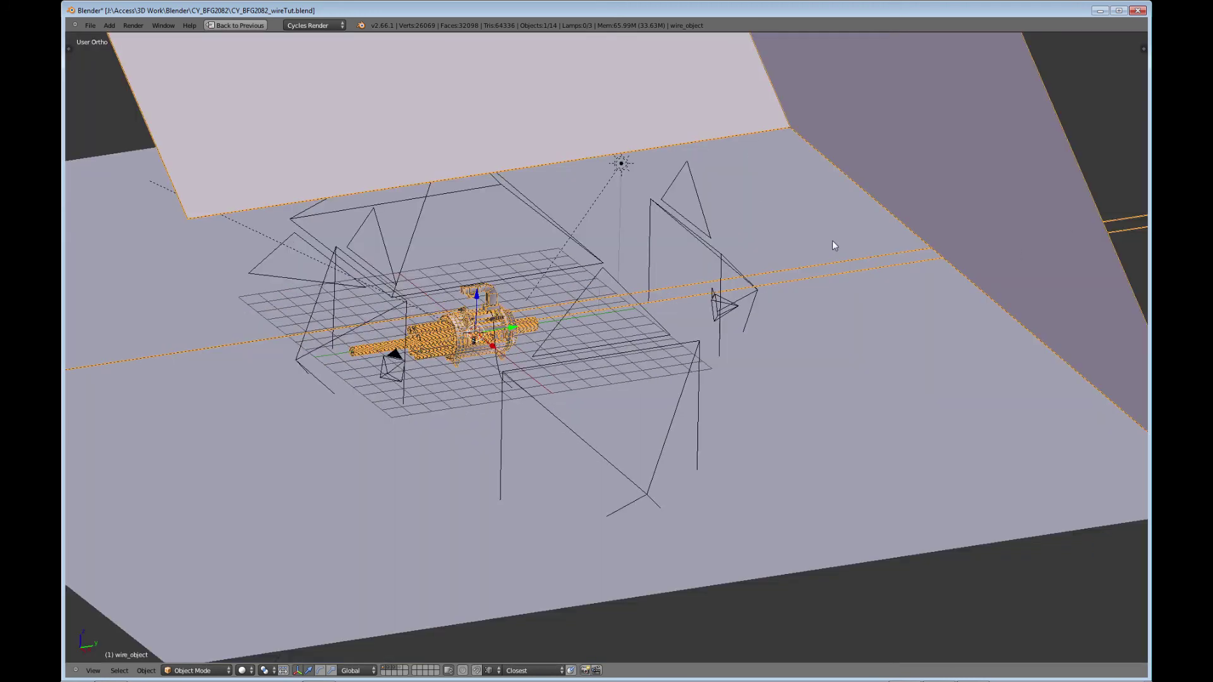
pyautogui.scroll(-6, 832, 325)
pyautogui.scroll(4, 831, 325)
pyautogui.scroll(5, 831, 318)
pyautogui.keyDown('shift'); pyautogui.moveTo(677, 339); pyautogui.dragTo(748, 312, button='middle'); pyautogui.keyUp('shift')
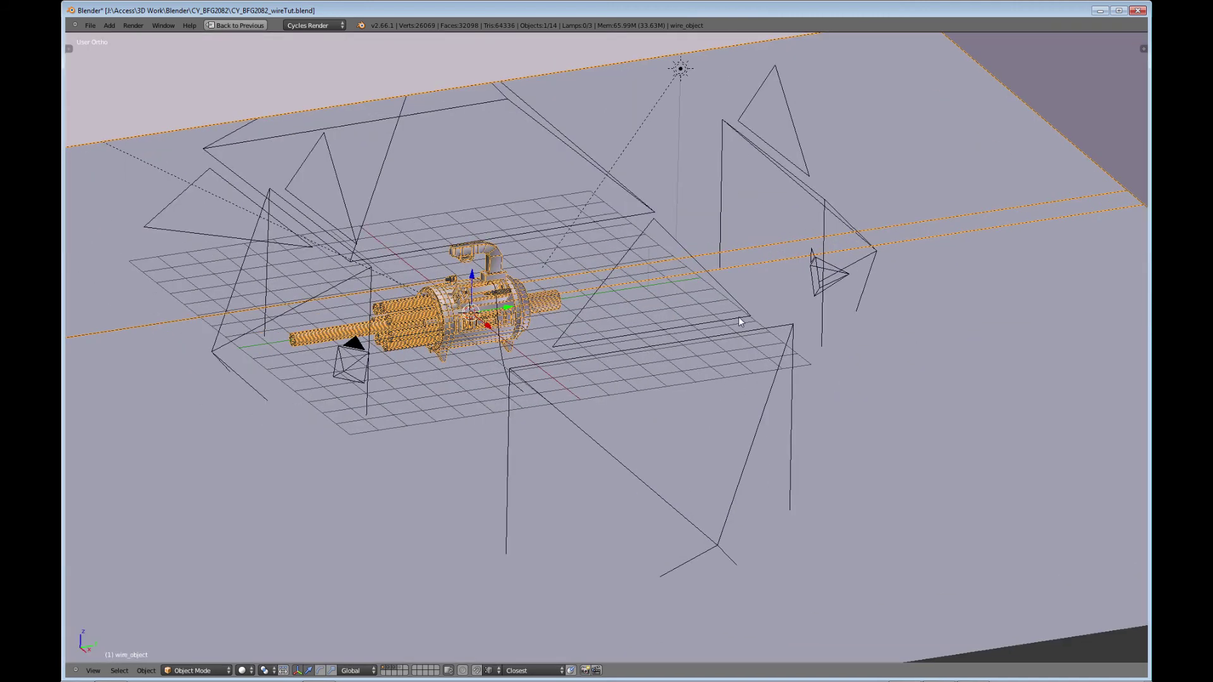
pyautogui.moveTo(659, 342); pyautogui.dragTo(651, 298, button='middle')
# - Deselect the wire object and orbit to a steeper view of the gun
pyautogui.press('a')
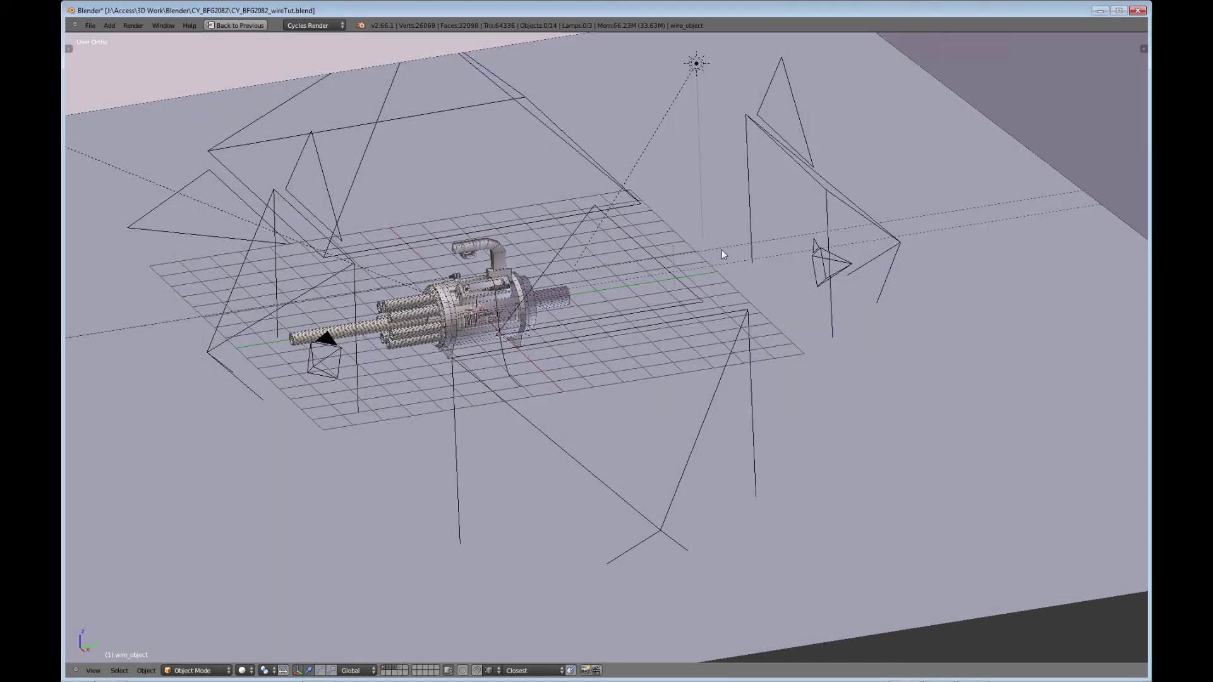
pyautogui.moveTo(722, 251); pyautogui.dragTo(718, 258, button='middle')
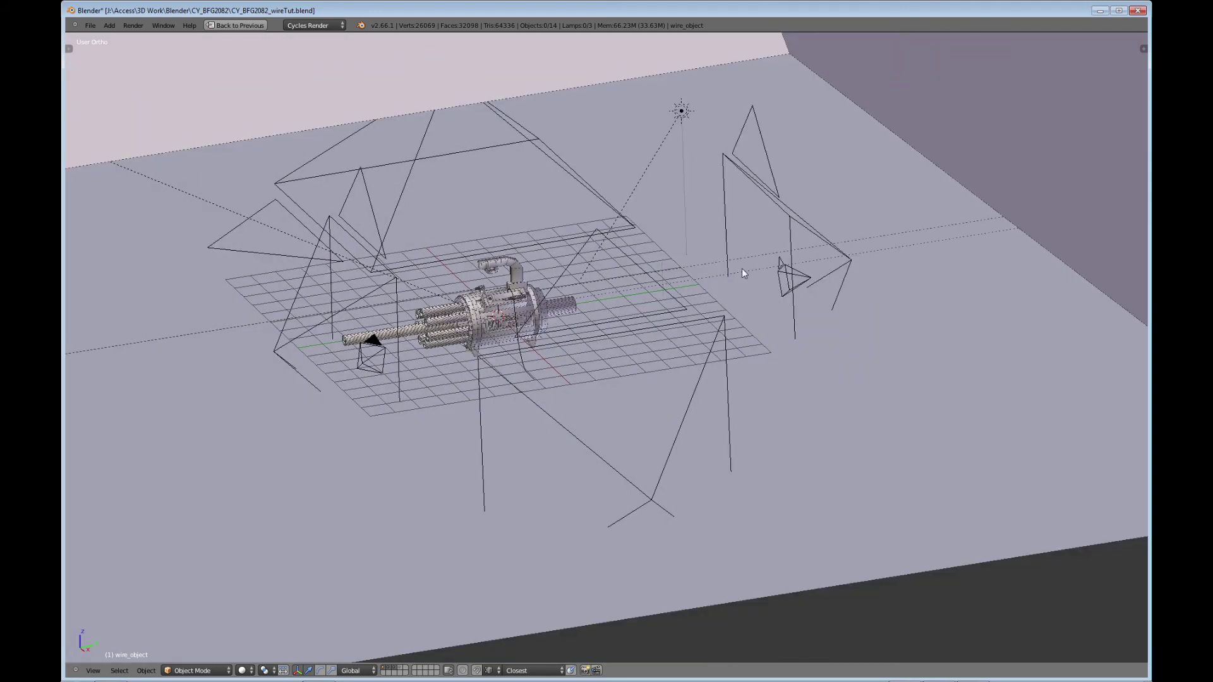
pyautogui.moveTo(863, 272); pyautogui.dragTo(853, 283, button='middle')
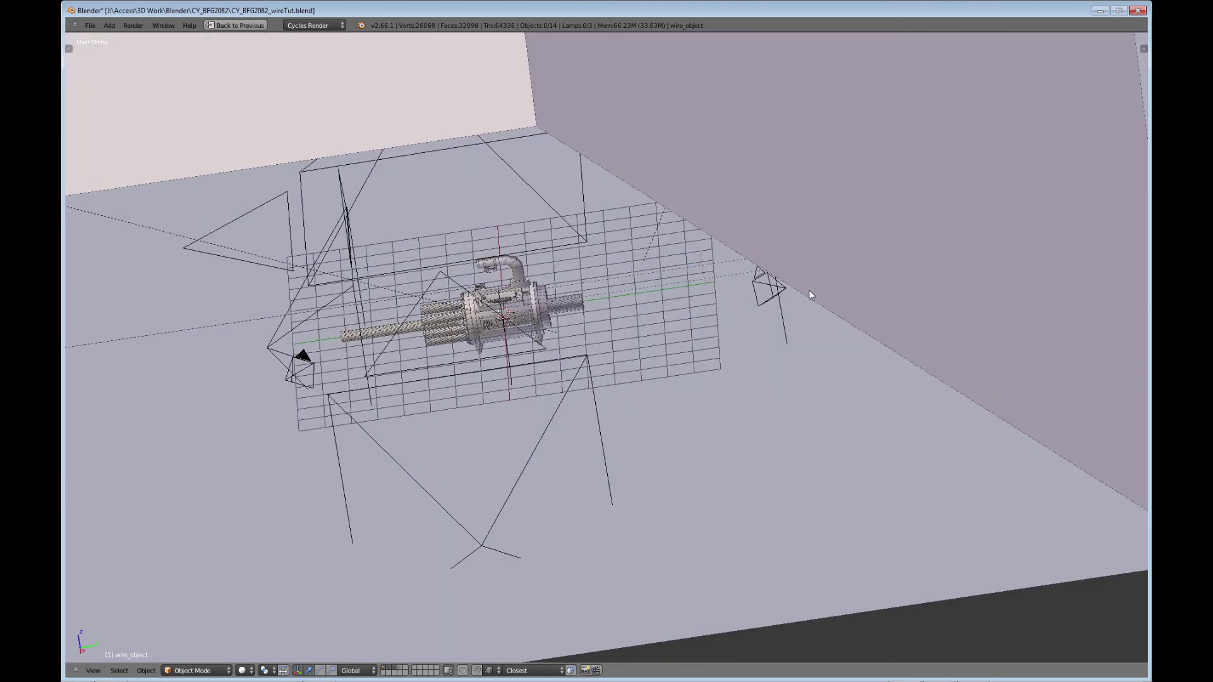
pyautogui.moveTo(809, 290); pyautogui.dragTo(709, 295, button='middle')
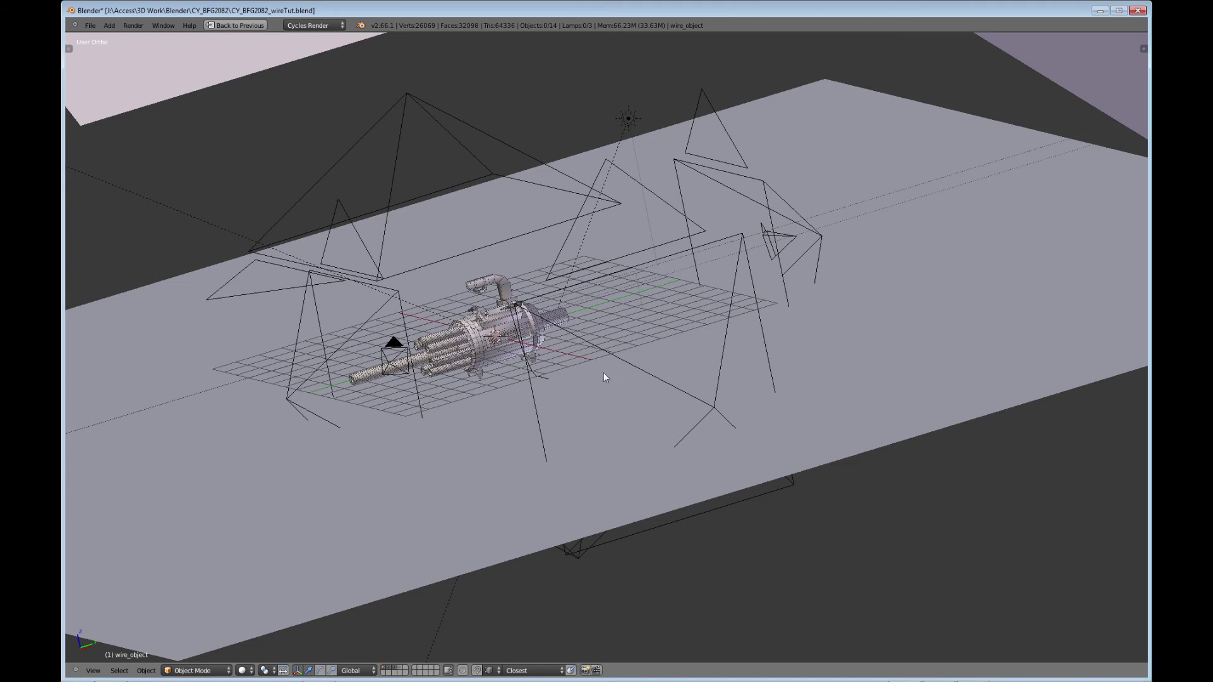
pyautogui.rightClick(590, 285)
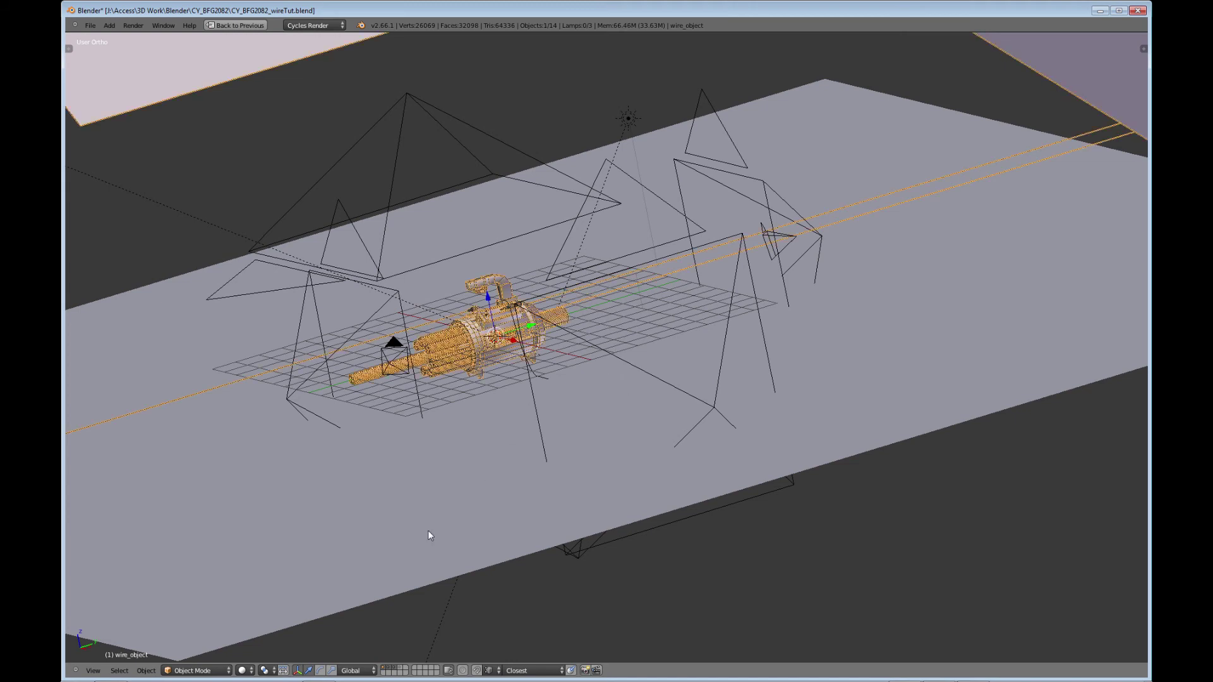
pyautogui.press('Tab')
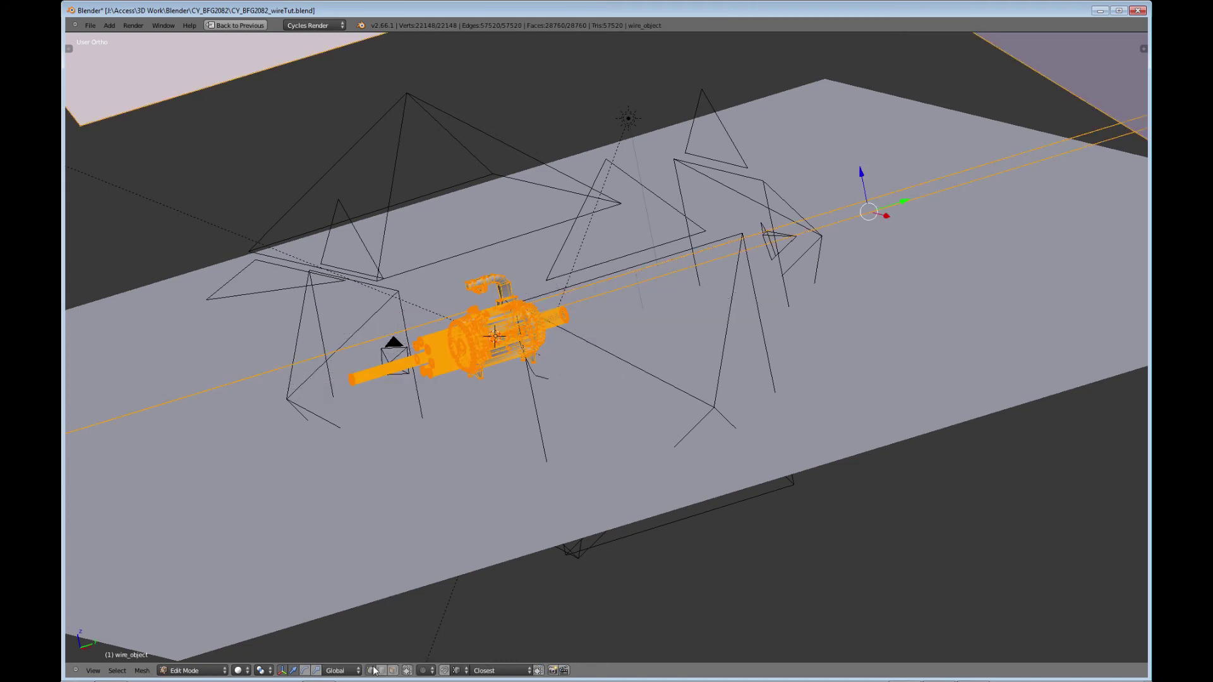
pyautogui.press('a')
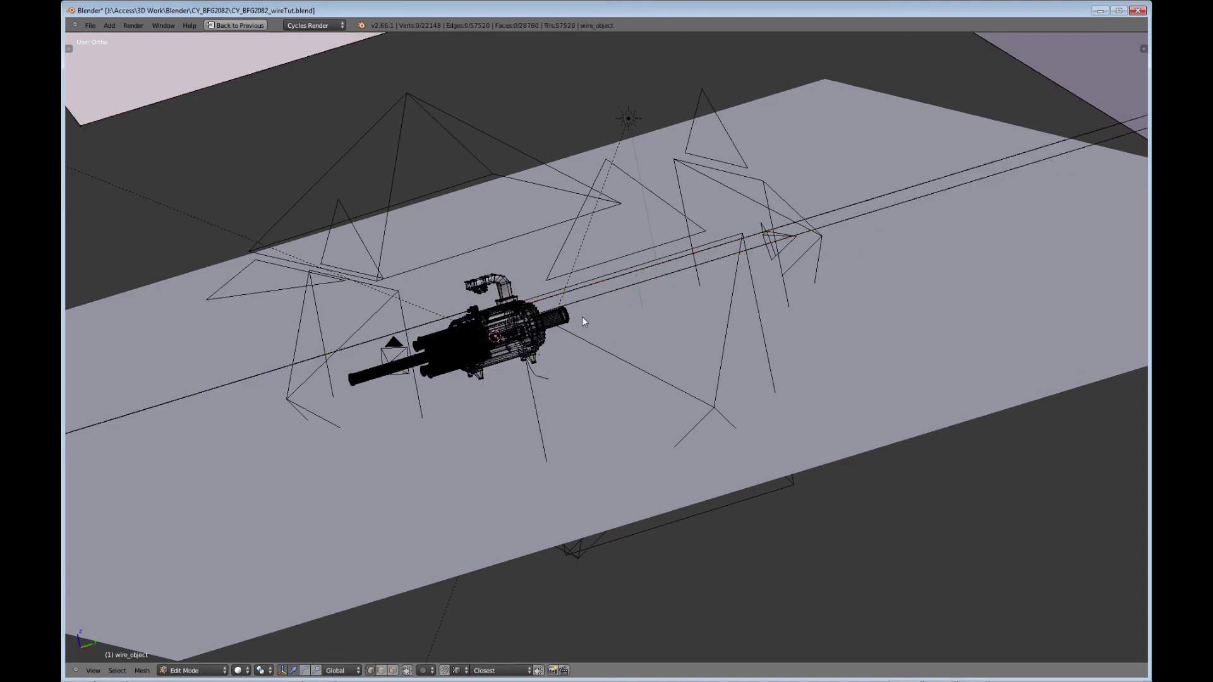
pyautogui.moveTo(571, 324); pyautogui.dragTo(545, 361, button='middle')
pyautogui.moveTo(458, 354); pyautogui.dragTo(471, 352, button='middle')
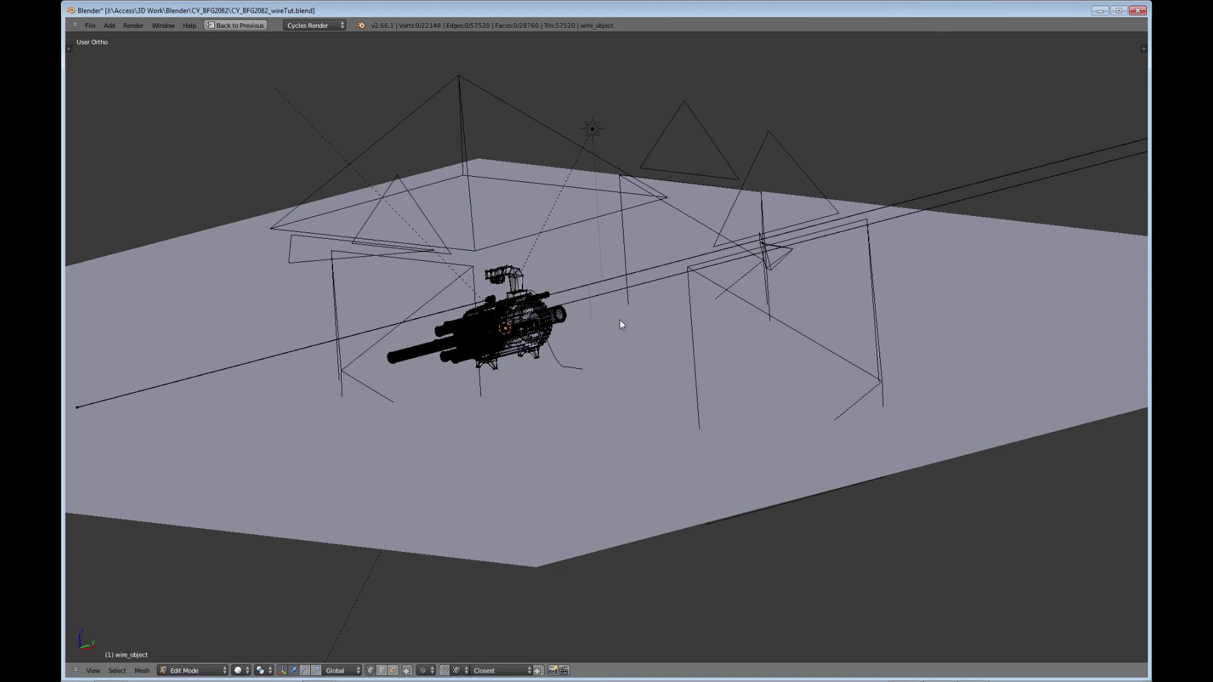
pyautogui.moveTo(623, 330)
pyautogui.mouseDown(button='middle')
pyautogui.moveTo(591, 330)
pyautogui.moveTo(615, 341)
pyautogui.mouseUp(button='middle')
# - Select the whole wire mesh, return to Object Mode and deselect the wire object
pyautogui.press('a')
pyautogui.press('Tab')
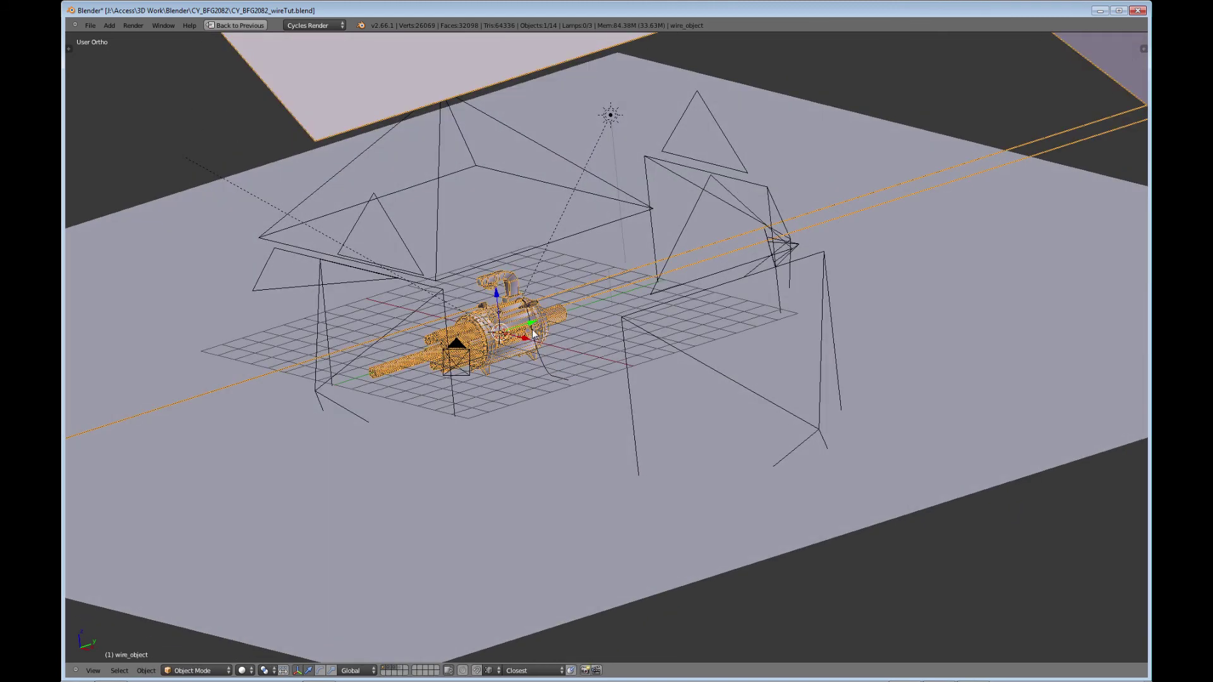
pyautogui.press('a')
# - Orbit and zoom in on the gun, then bring up the finished Cycles render
pyautogui.moveTo(678, 332); pyautogui.dragTo(587, 336, button='middle')
pyautogui.scroll(6, 588, 341)
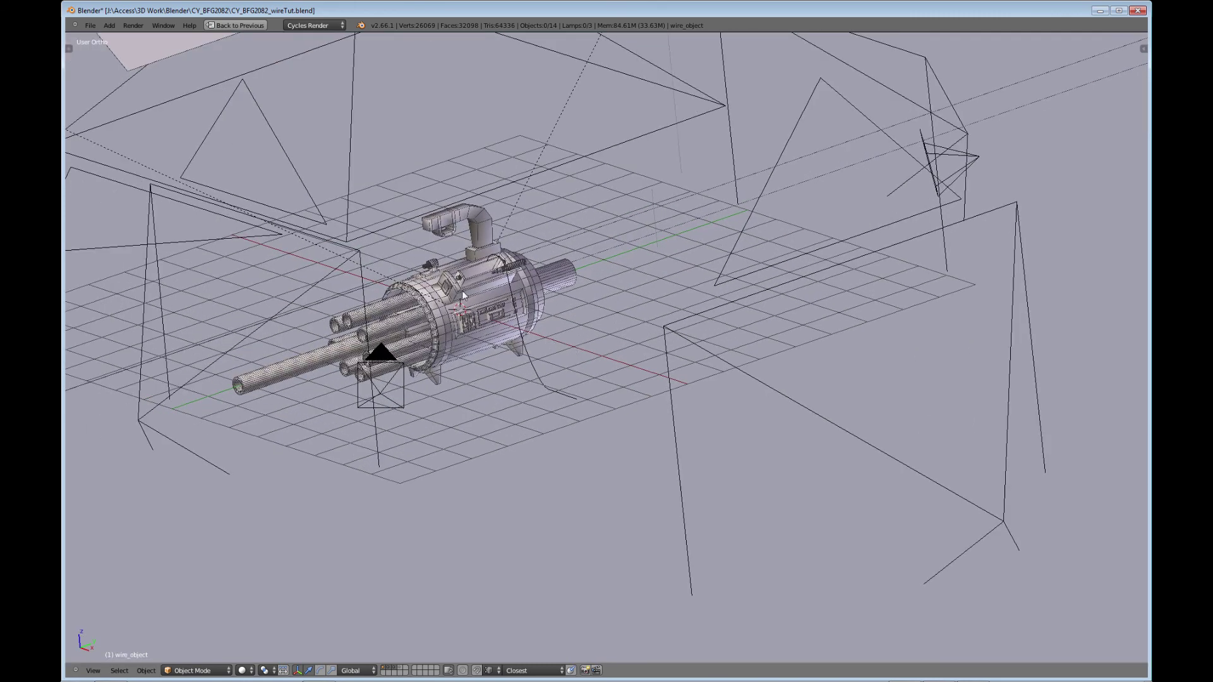
pyautogui.scroll(3, 553, 301)
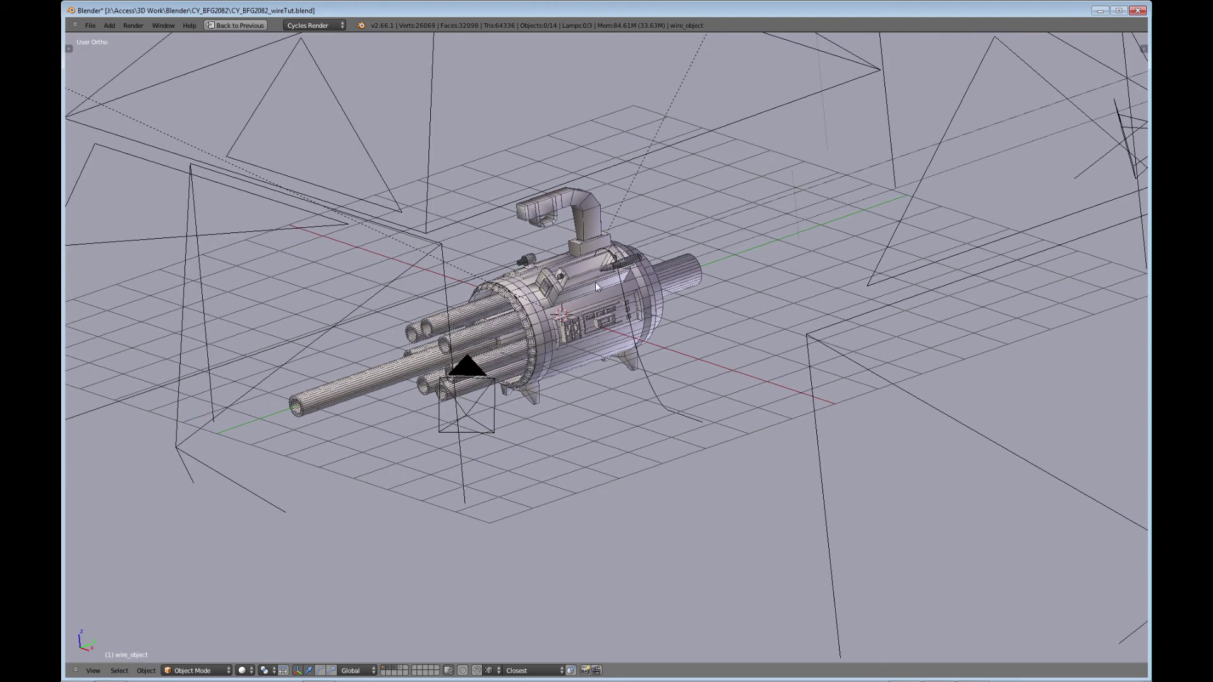
pyautogui.press('F12')
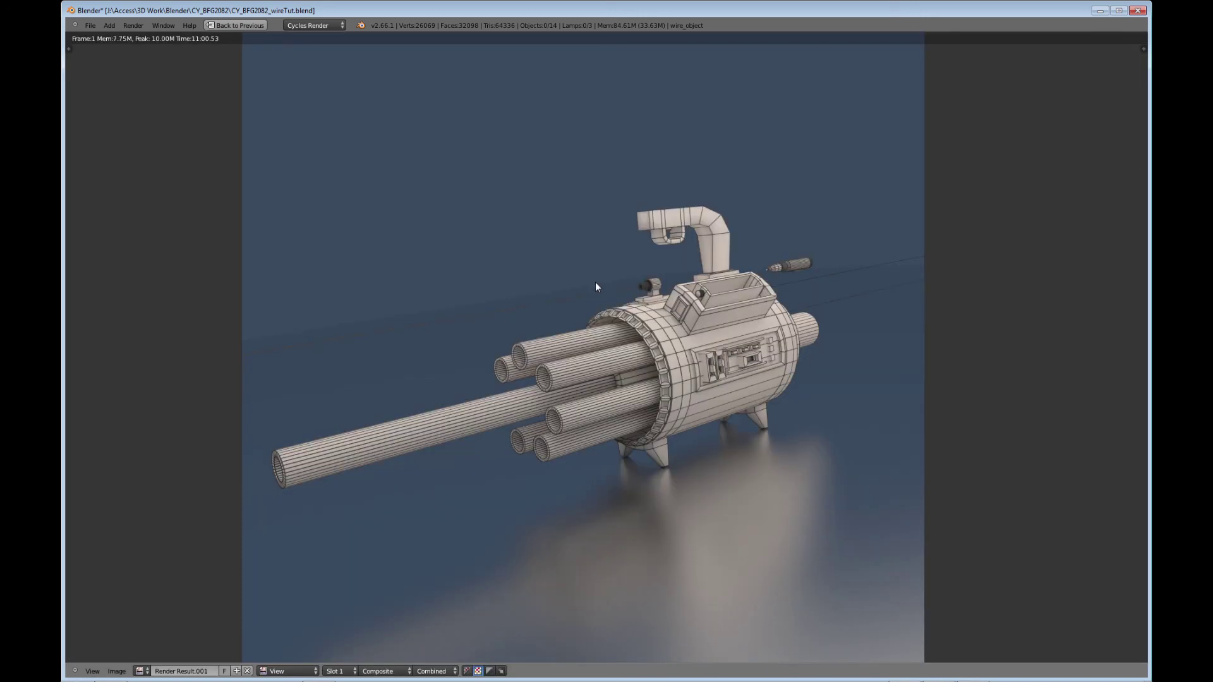